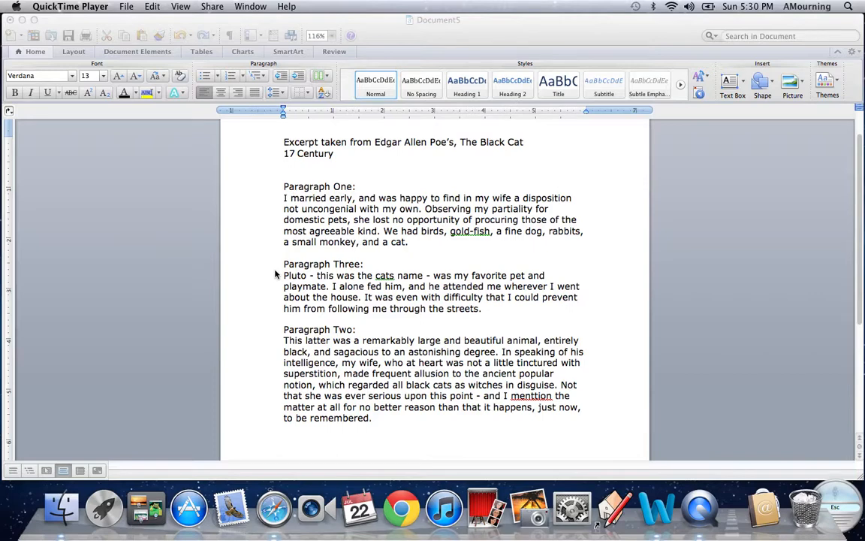
Insert "th" right after 17 in the line beneath the title so it reads "17th Century"
left_click(297, 156)
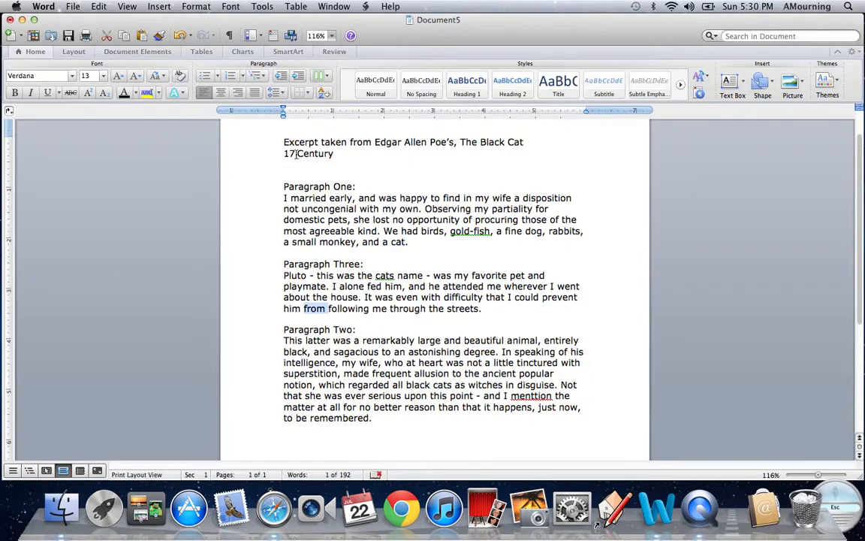
left_click(295, 153)
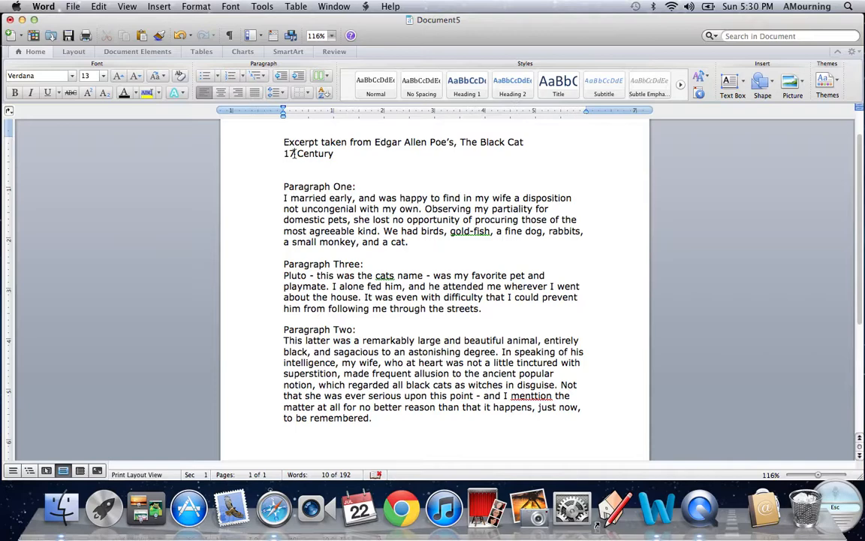
type("th")
key("BackSpace")
key("BackSpace")
key("BackSpace")
key("BackSpace")
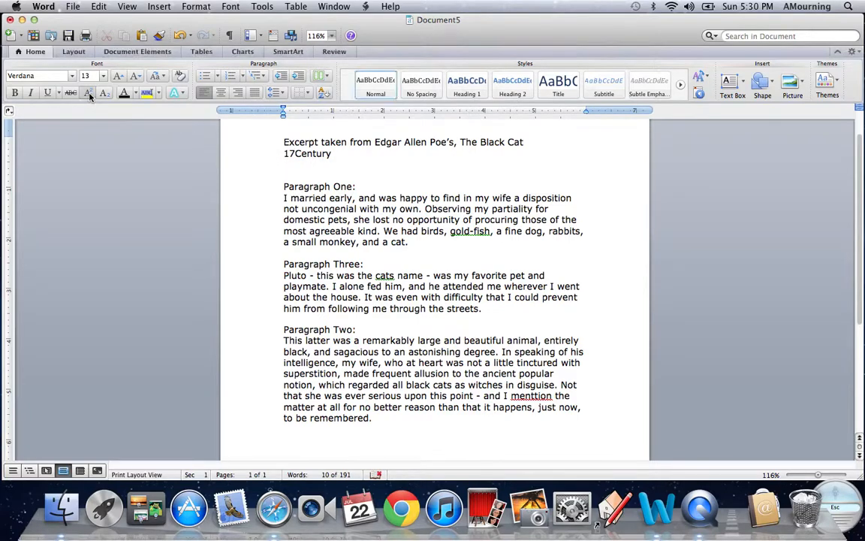
key("Left")
type("th")
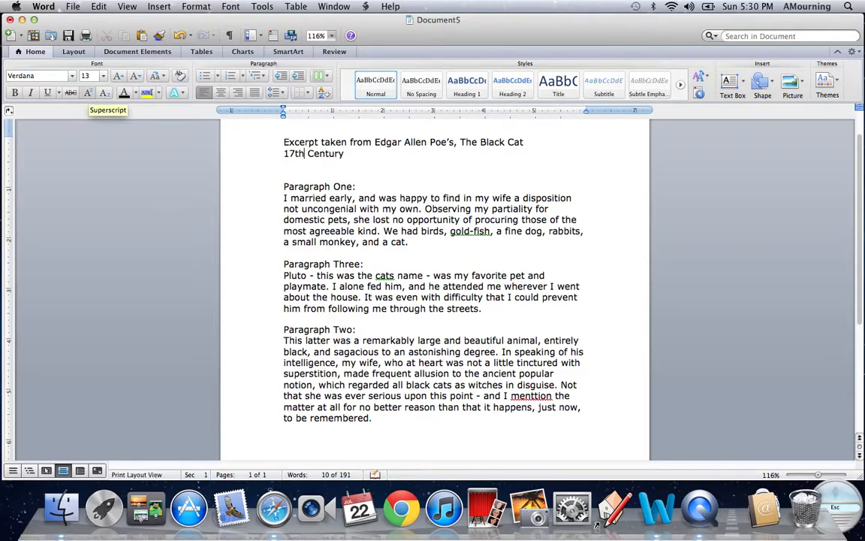
Format the "th" in "17th Century" as superscript through the Font settings
key("shift+Left")
key("shift+Left")
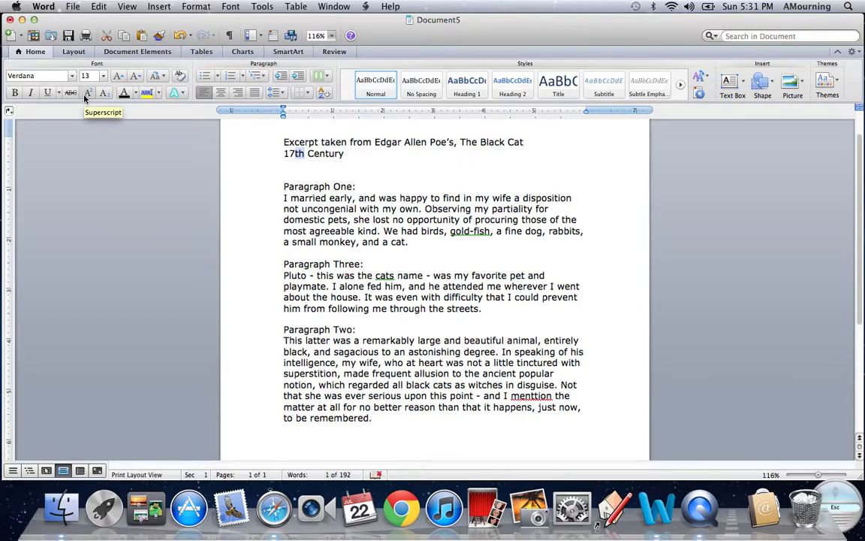
left_click(193, 9)
left_click(214, 23)
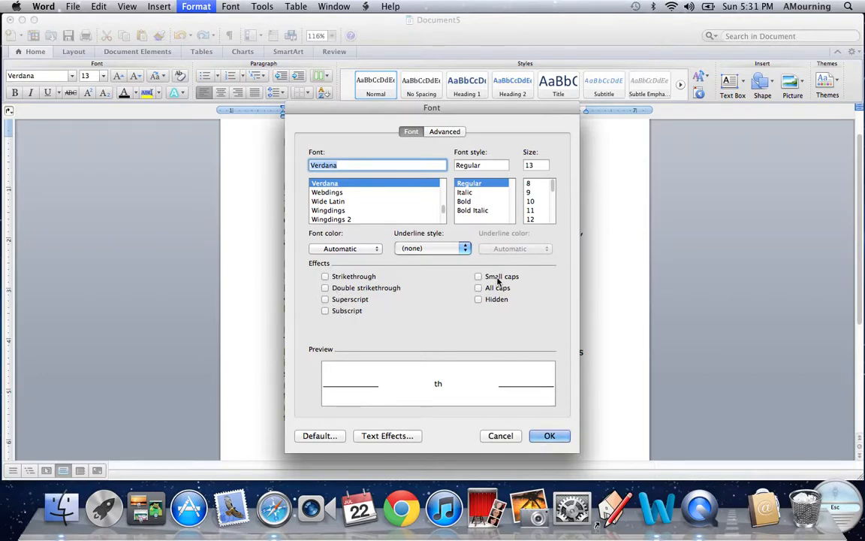
left_click(325, 299)
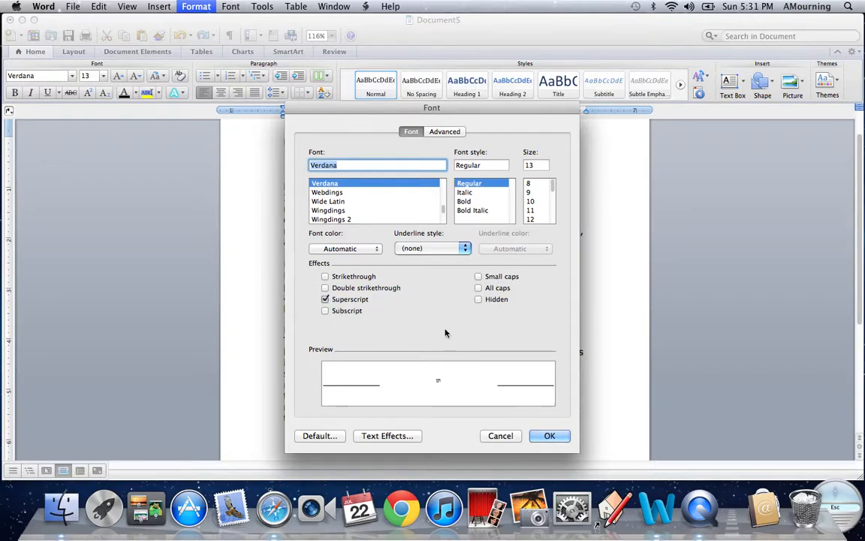
left_click(550, 436)
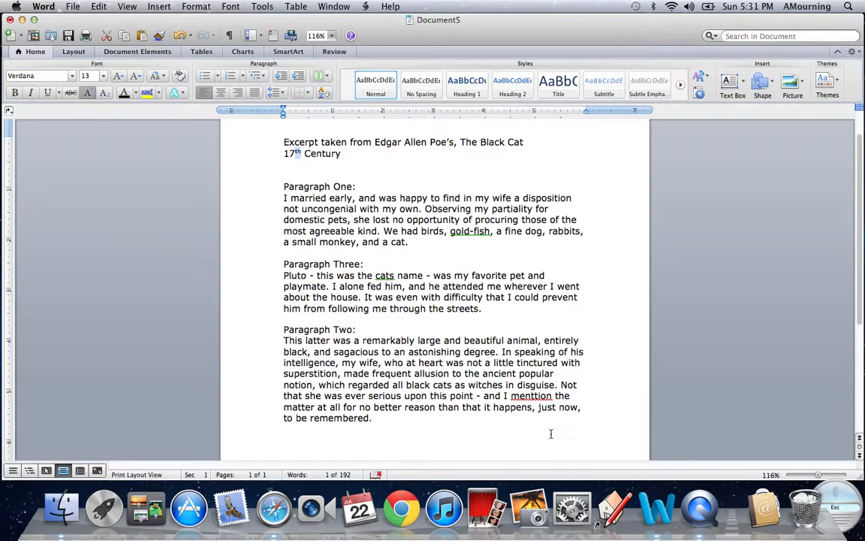
Add a line with the text "H20" between "17th Century" and the "Paragraph One:" heading
left_click(337, 162)
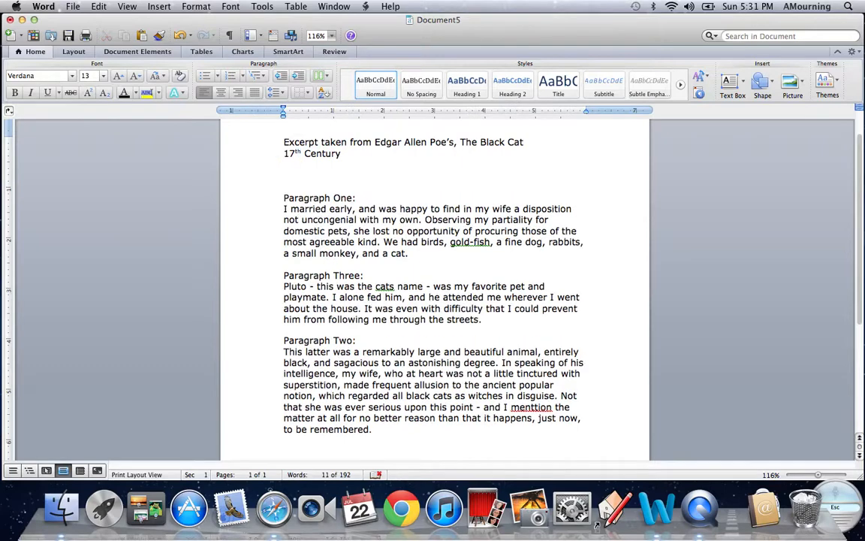
key("Return")
type("H20")
Format the 2 in "H20" as subscript through the Font settings
left_click_drag(296, 174, 291, 175)
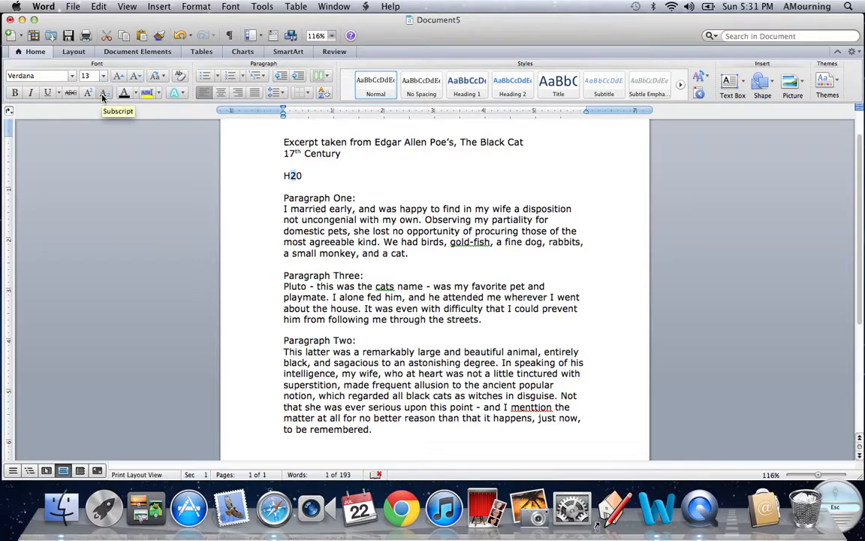
left_click(220, 7)
left_click(200, 20)
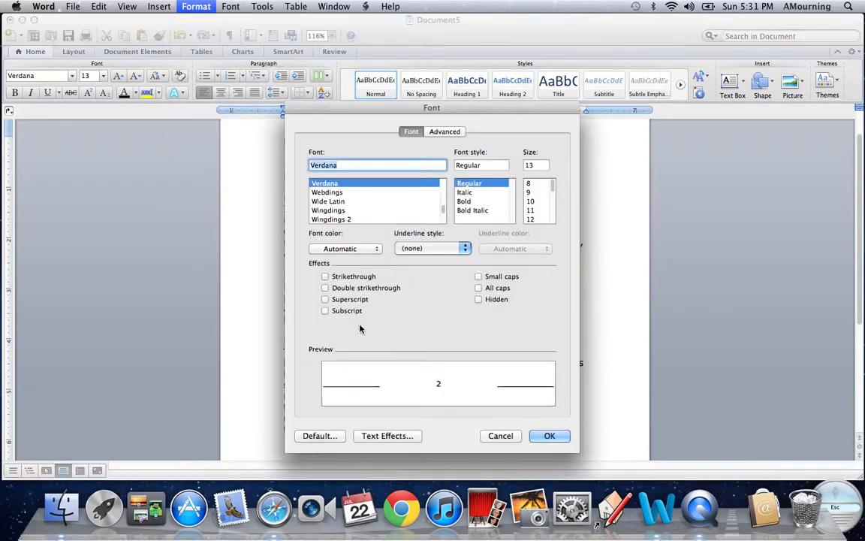
left_click(325, 310)
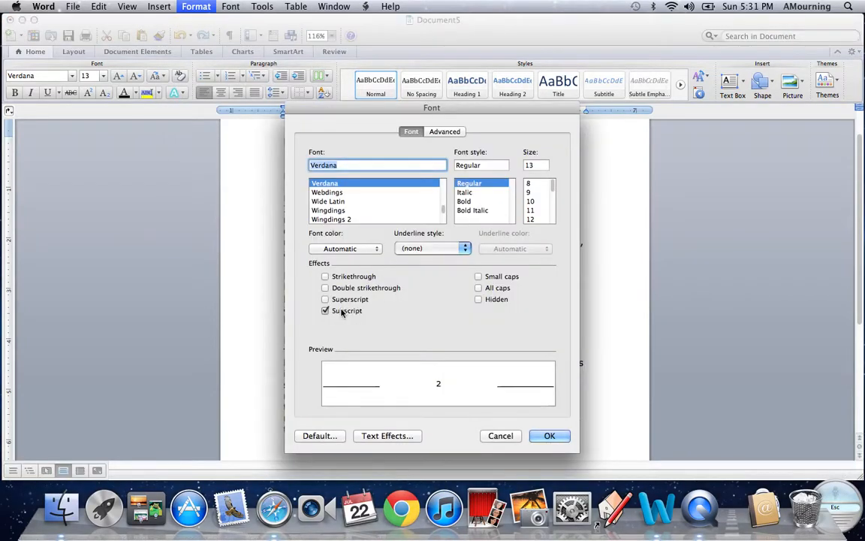
left_click(550, 435)
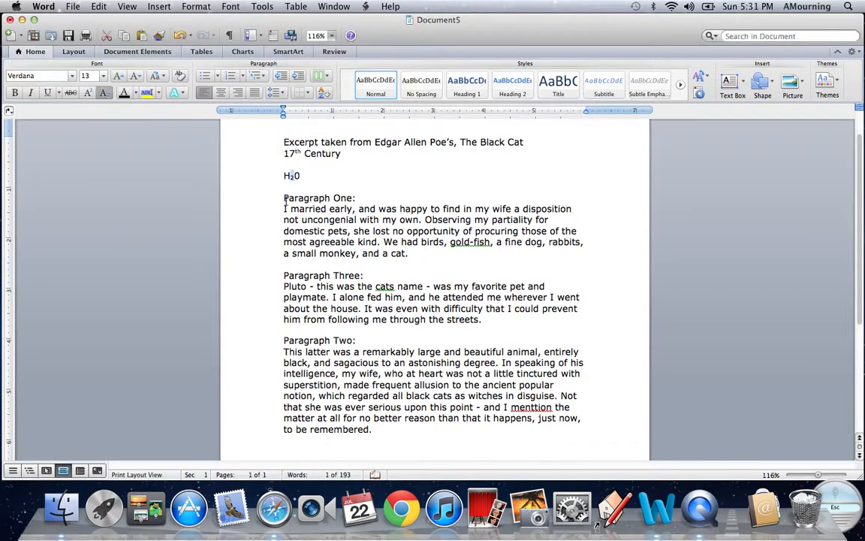
left_click(318, 176)
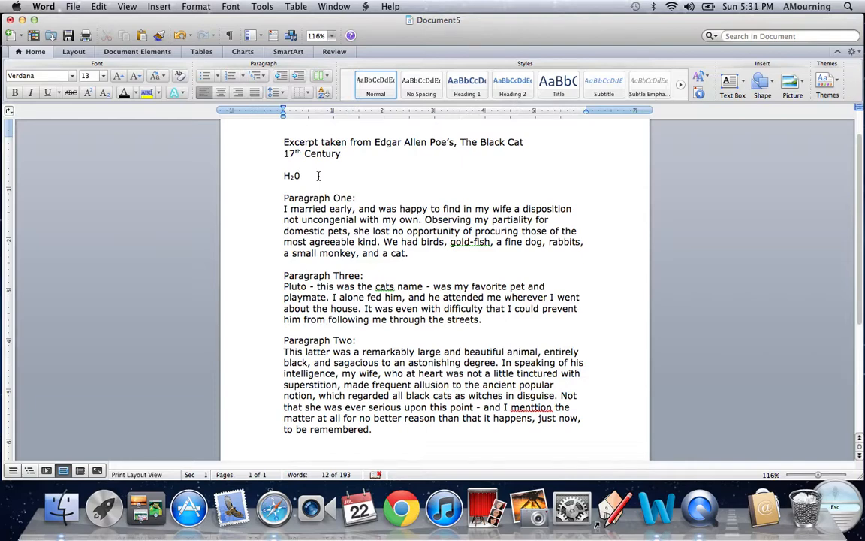
Try the strikethrough, double strikethrough, small caps and all caps font effects on the H20 line, and discard them
left_click(268, 178)
left_click(225, 7)
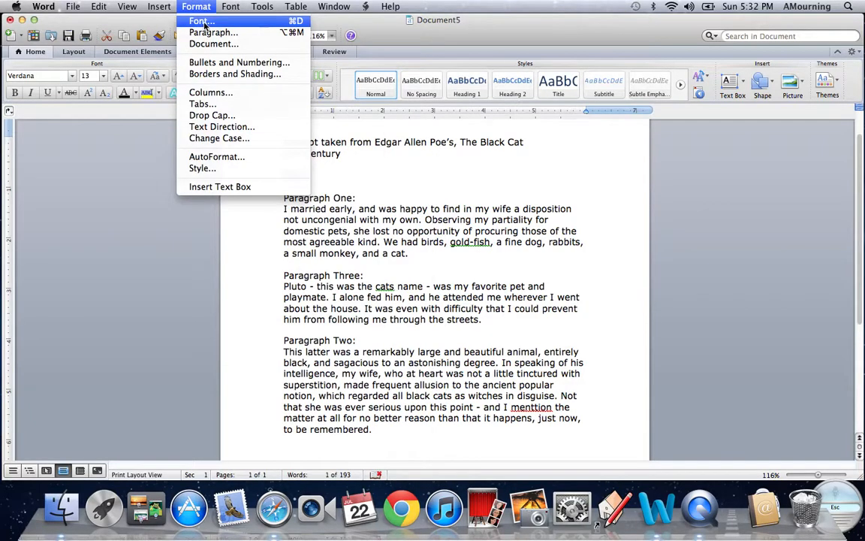
left_click(186, 21)
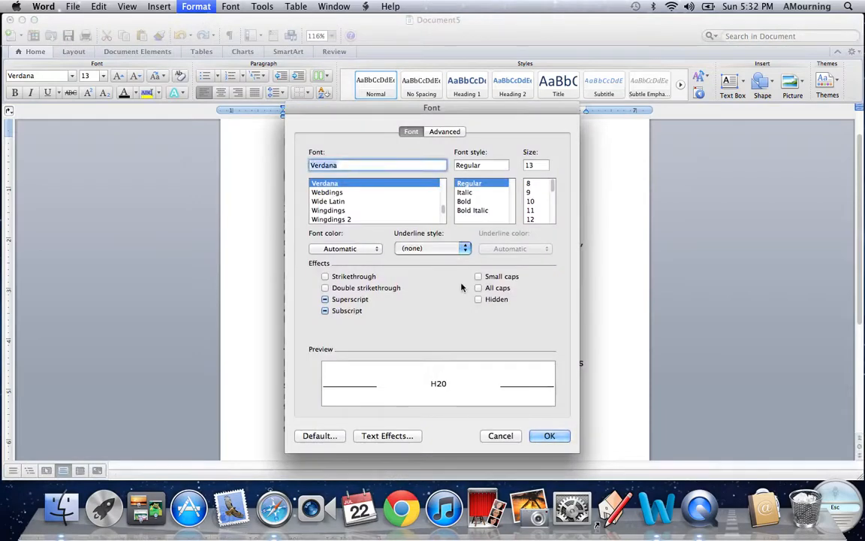
left_click(353, 278)
left_click(353, 277)
left_click(327, 288)
left_click(326, 288)
left_click(478, 277)
left_click(479, 281)
left_click(480, 286)
left_click(481, 287)
left_click(498, 436)
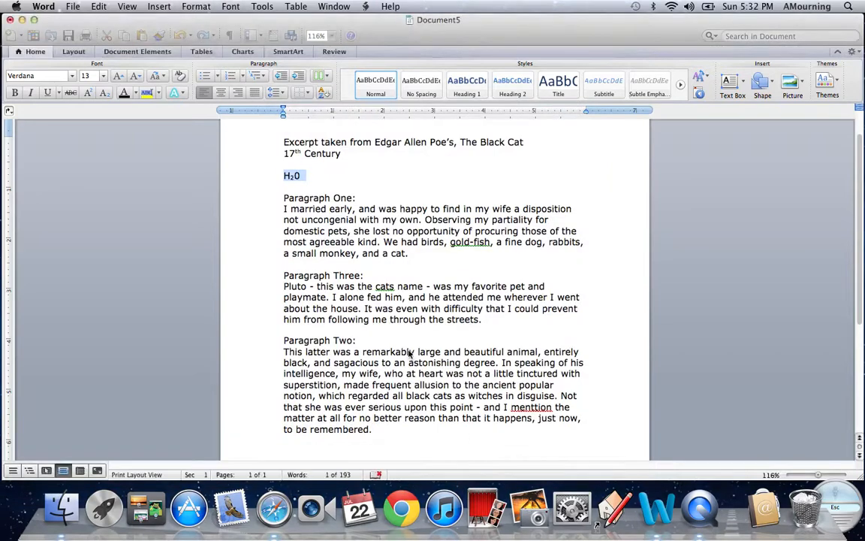
Preview the small caps, all caps and hidden font effects on the "Paragraph One:" heading, and discard them
triple_click(332, 197)
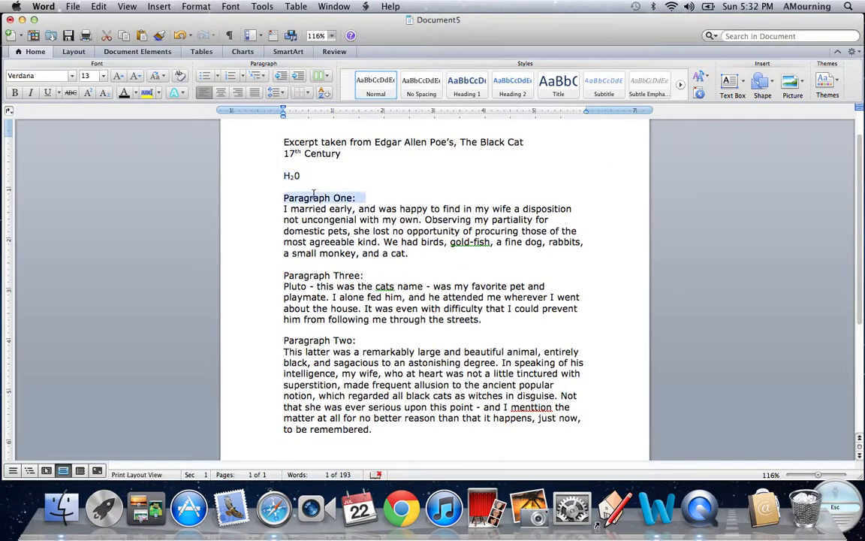
left_click(196, 7)
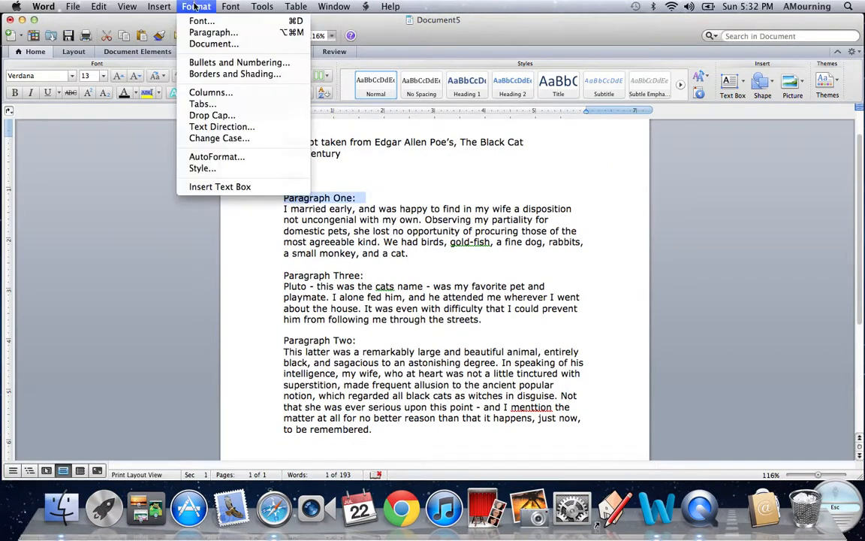
left_click(201, 23)
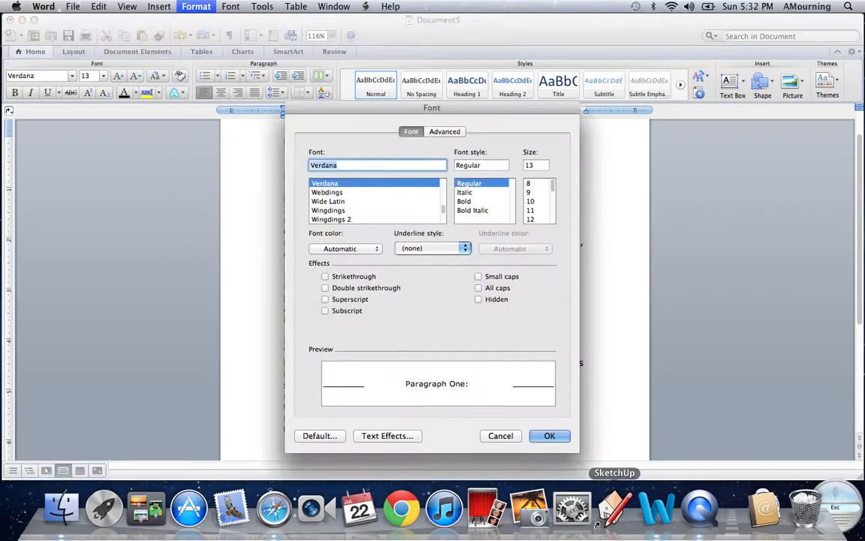
left_click(478, 277)
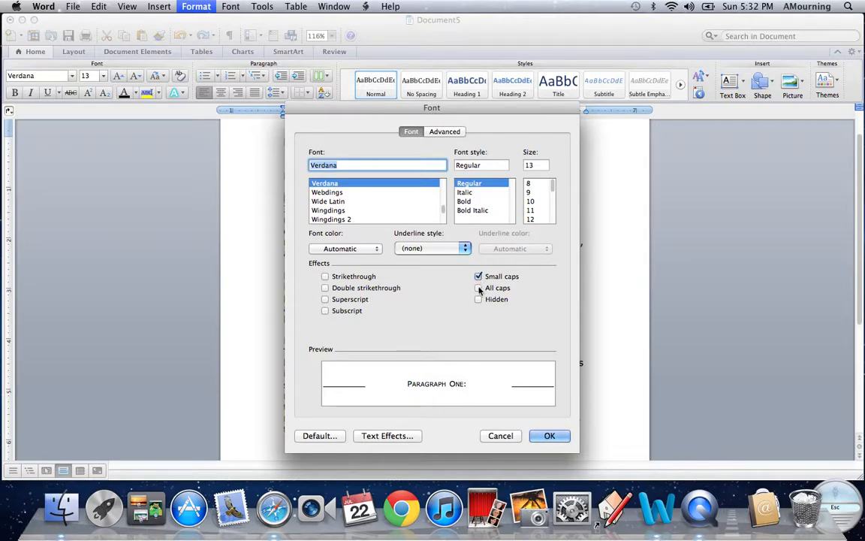
left_click(478, 277)
left_click(478, 278)
left_click(478, 278)
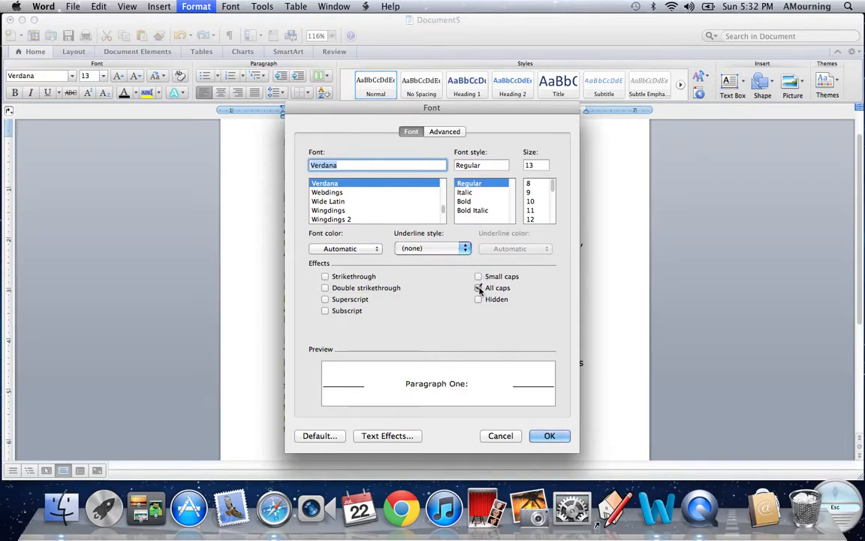
left_click(478, 289)
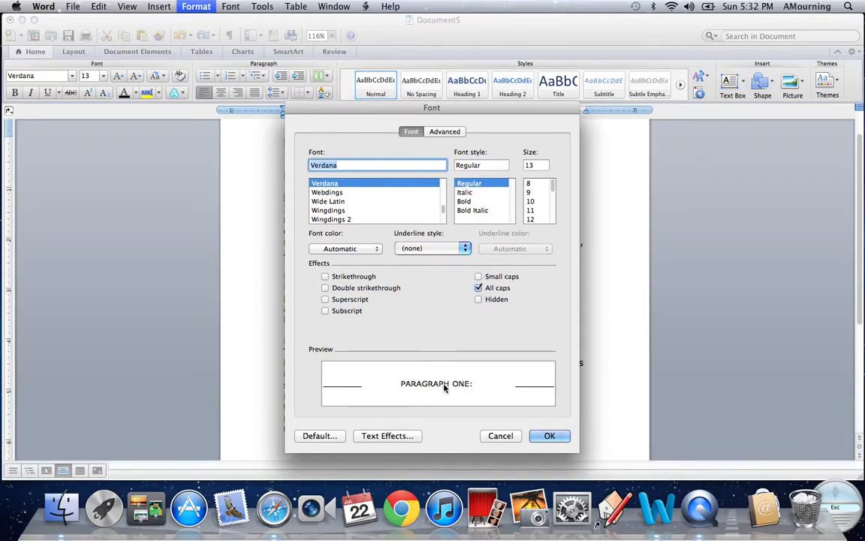
left_click(478, 289)
left_click(478, 300)
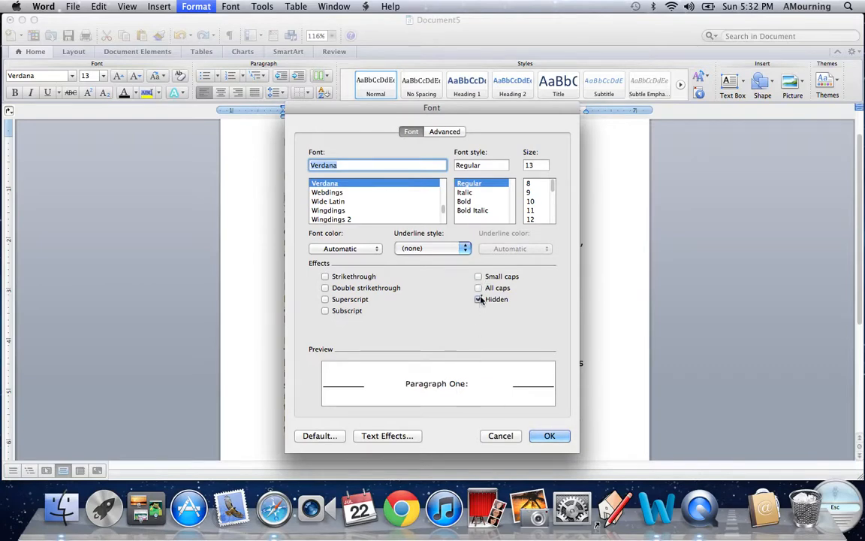
left_click(478, 300)
left_click(482, 300)
left_click(479, 300)
left_click(501, 437)
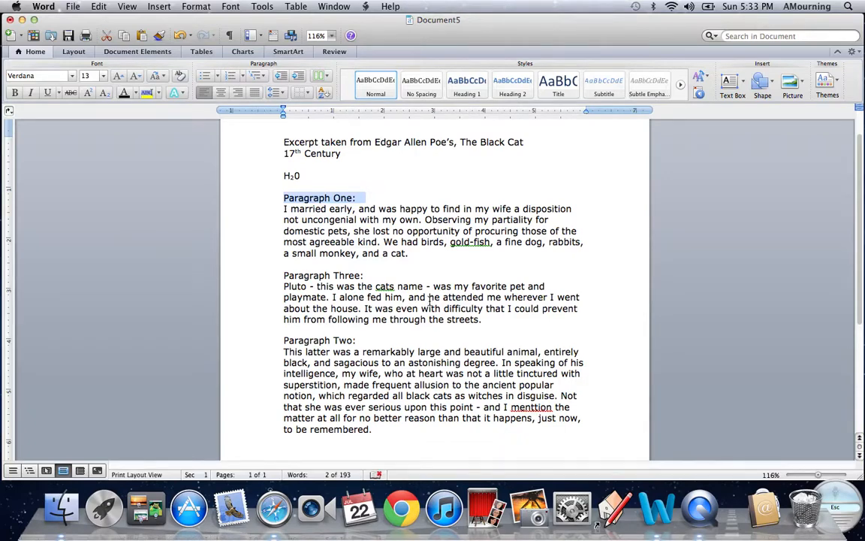
Select the H20 text on the line above the "Paragraph One:" heading
left_click(299, 175)
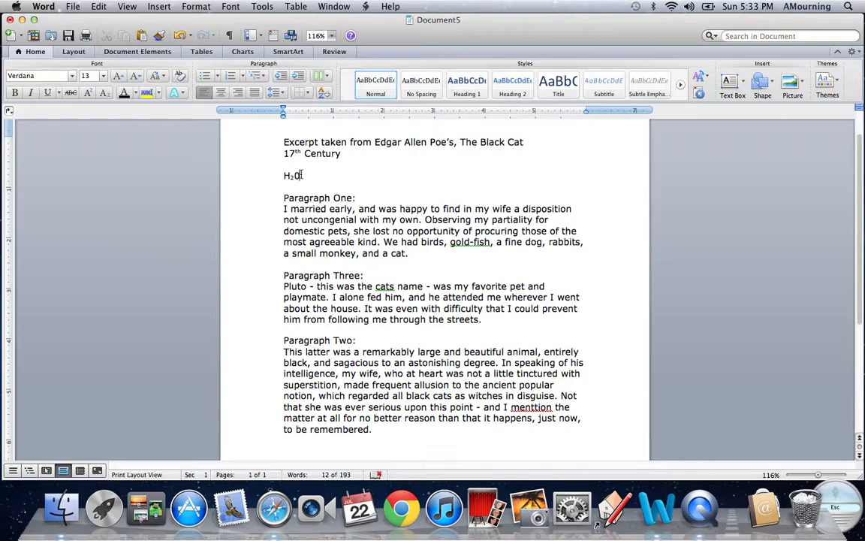
left_click(270, 178)
left_click(314, 175)
double_click(294, 174)
Select single words one at a time: "Paragraph" in the first heading and "agreeable" in the text beneath it
double_click(305, 198)
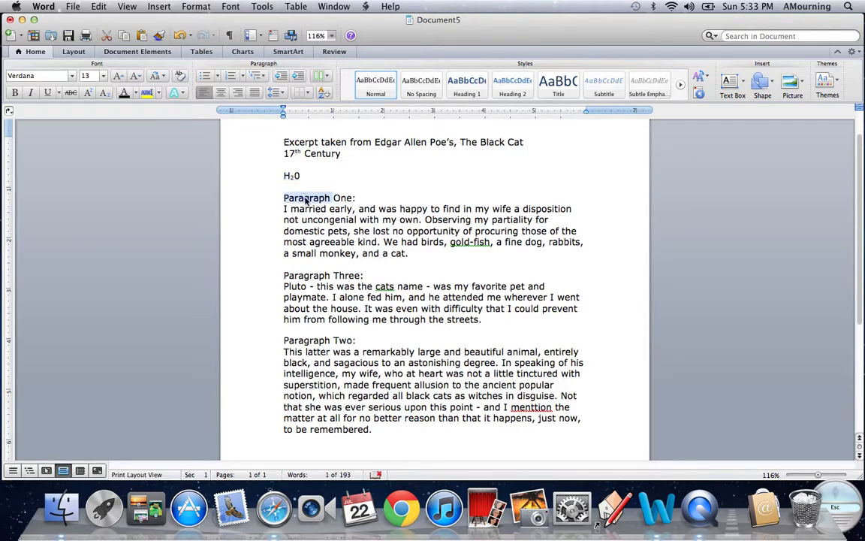
double_click(332, 242)
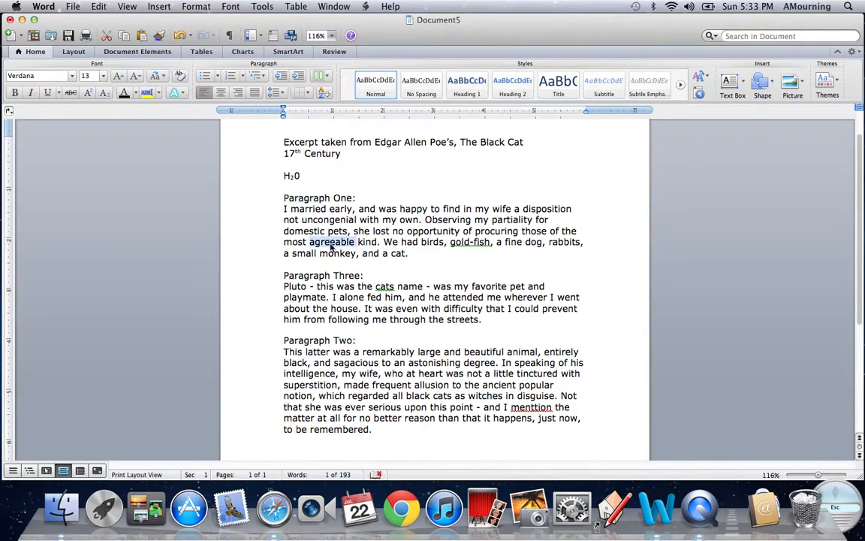
double_click(296, 198)
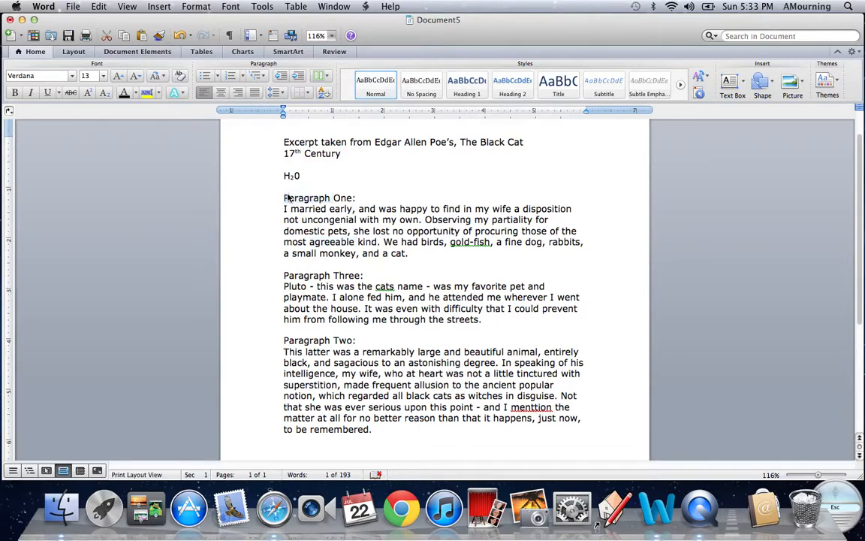
Select whole paragraphs one at a time: the "Paragraph One:" heading, the text beneath it, and the H20 line
triple_click(288, 198)
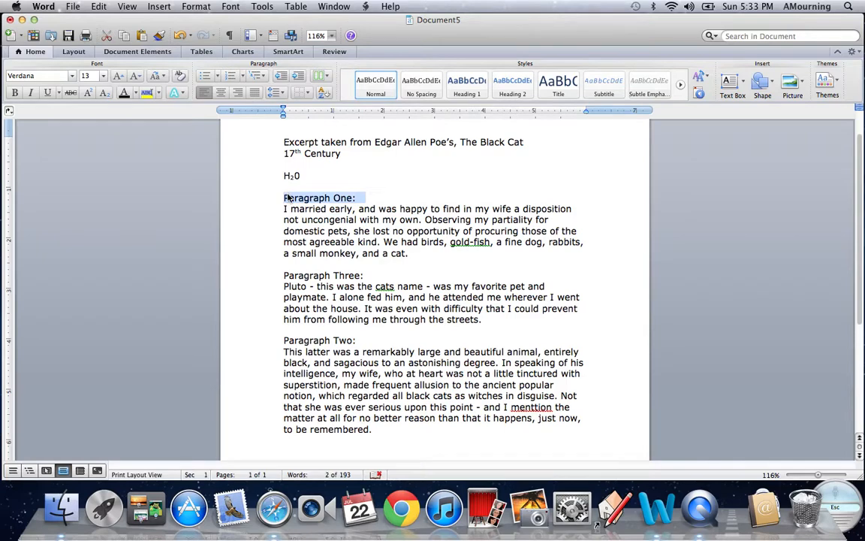
triple_click(331, 233)
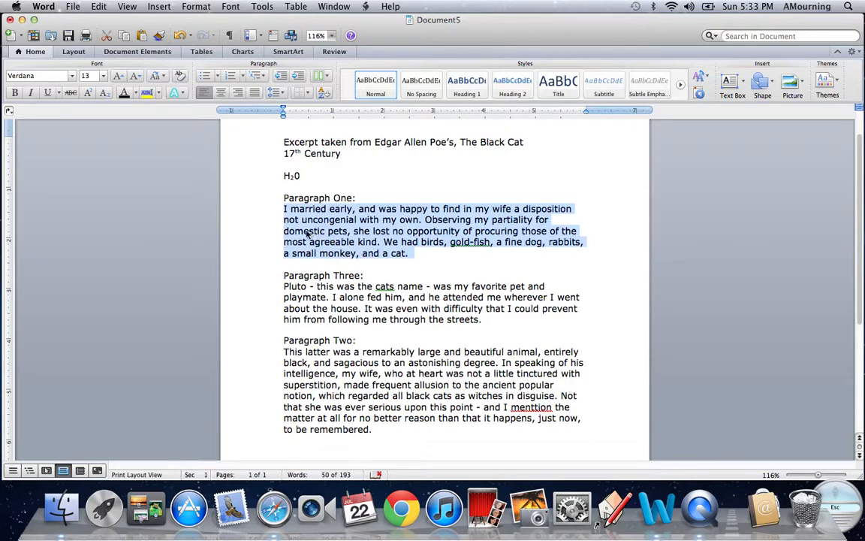
left_click(305, 174)
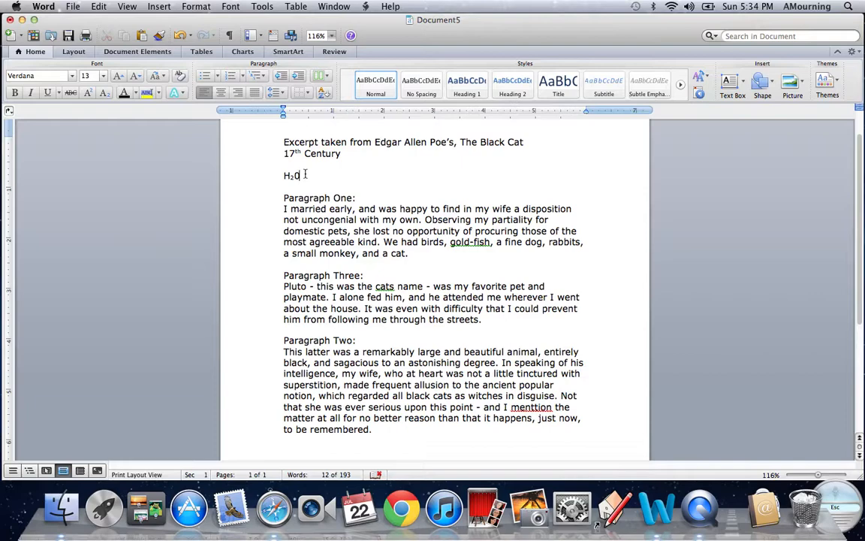
triple_click(305, 175)
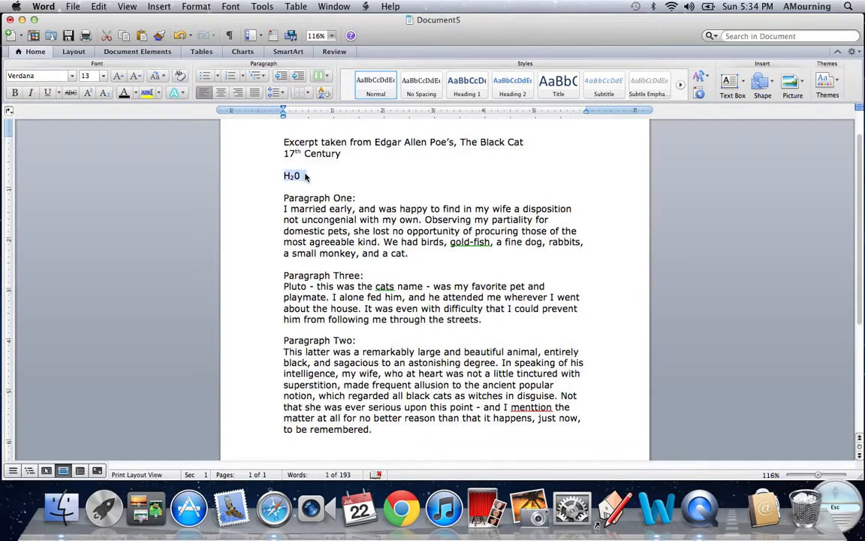
Select the text from the middle of "domestic" through "pets, she" in the first paragraph, extending it character by character
left_click(314, 233)
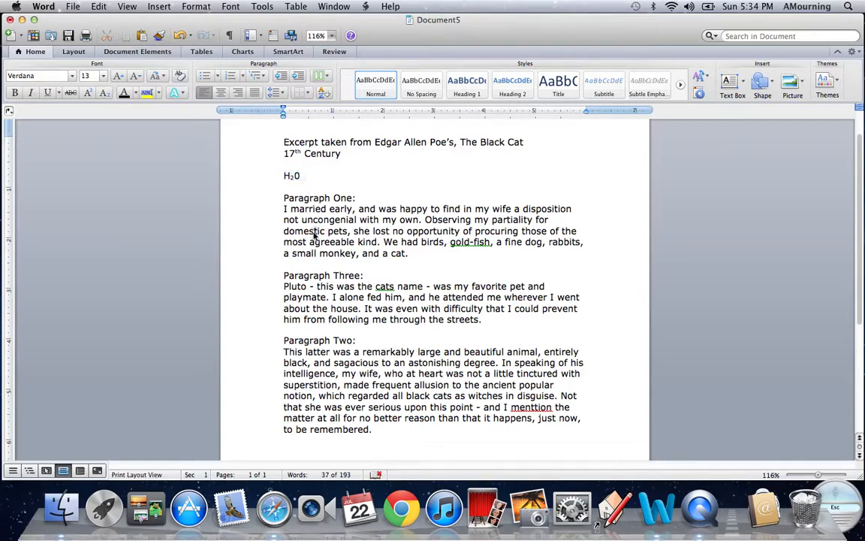
key("shift+Right")
key("shift+Right")
key("shift+Right")
key("shift+Right")
key("shift+Right")
key("shift+Right")
key("shift+Right")
key("shift+Right")
key("shift+Right")
key("shift+Right")
key("shift+Right")
key("shift+Right")
key("shift+Right")
key("shift+Right")
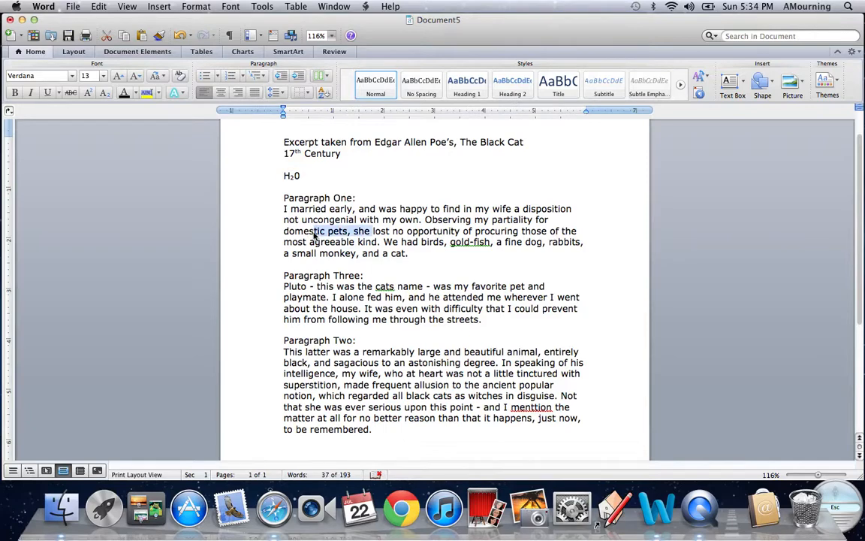
Select the first line of the text beneath the "Paragraph One:" heading, and the whole paragraph after it
left_click(280, 211)
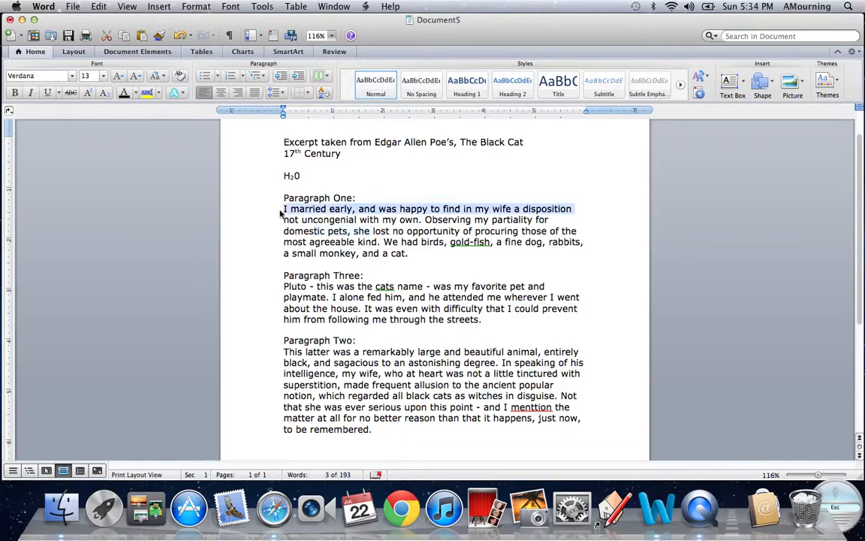
left_click(280, 210)
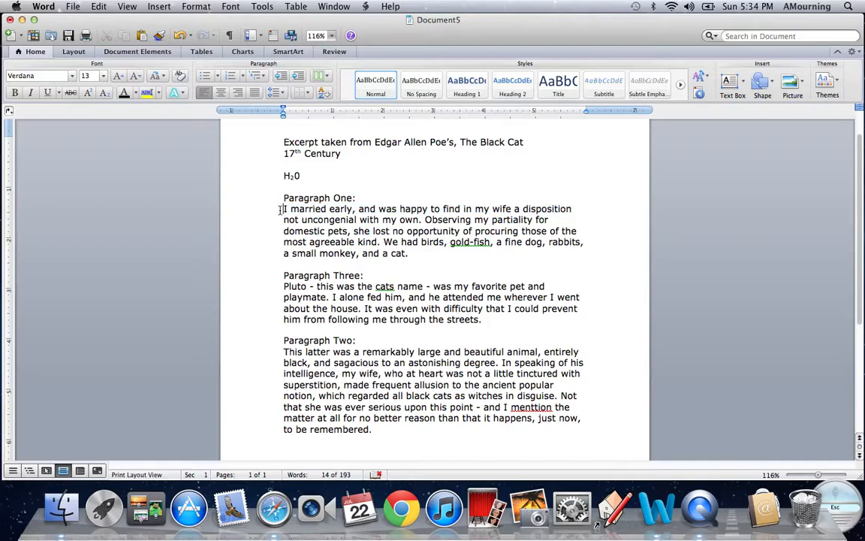
double_click(280, 212)
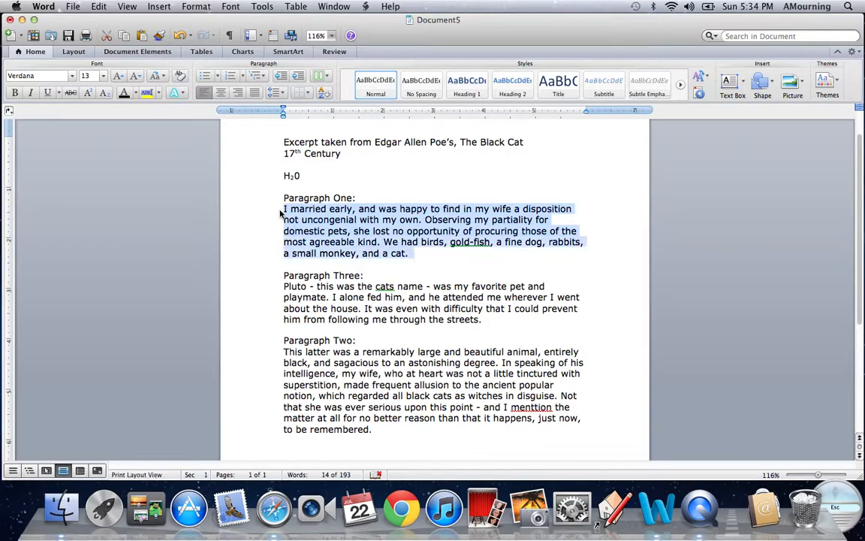
Extend a selection line by line from the start of the first paragraph's text up over the "Paragraph One:" heading and the H20 line
key("shift+Up")
key("shift+Up")
key("shift+Up")
key("shift+Up")
key("shift+Up")
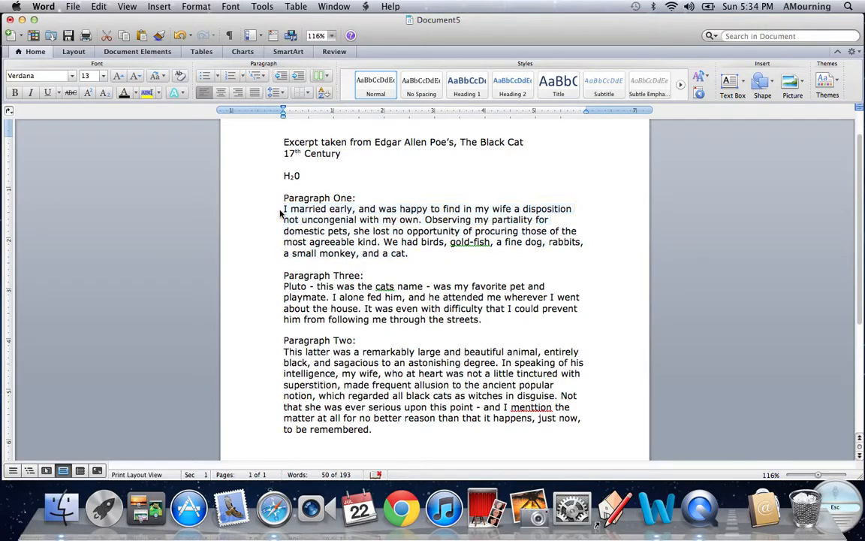
key("shift+Up")
key("shift+Up")
key("shift+Up")
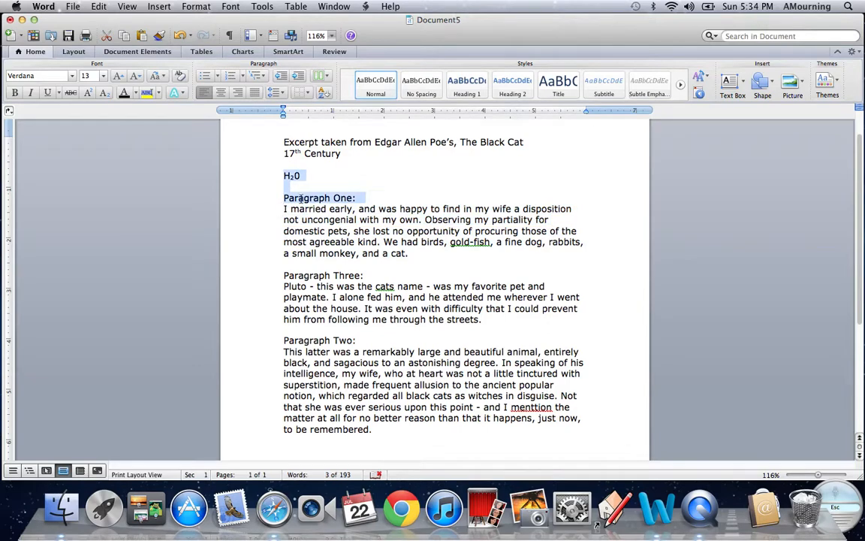
Select the entire document and return the insertion point to the end of the H20 line
left_click(304, 175)
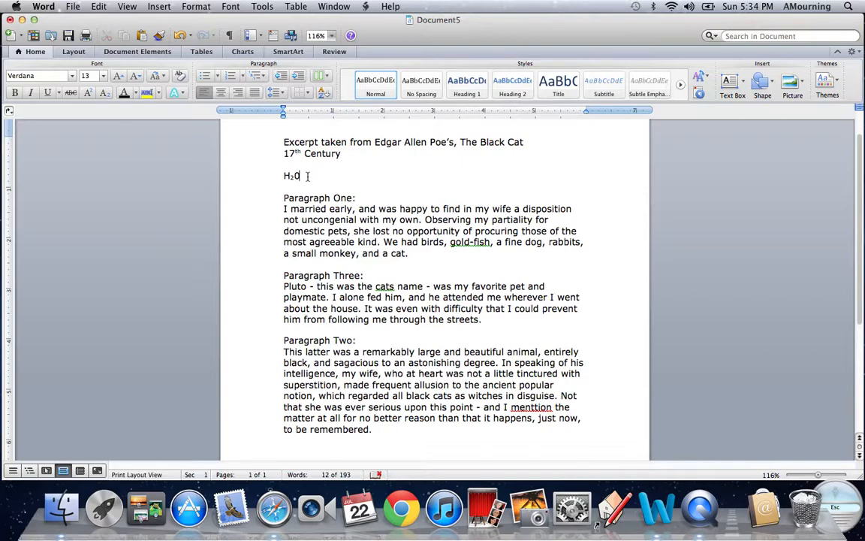
key("super+a")
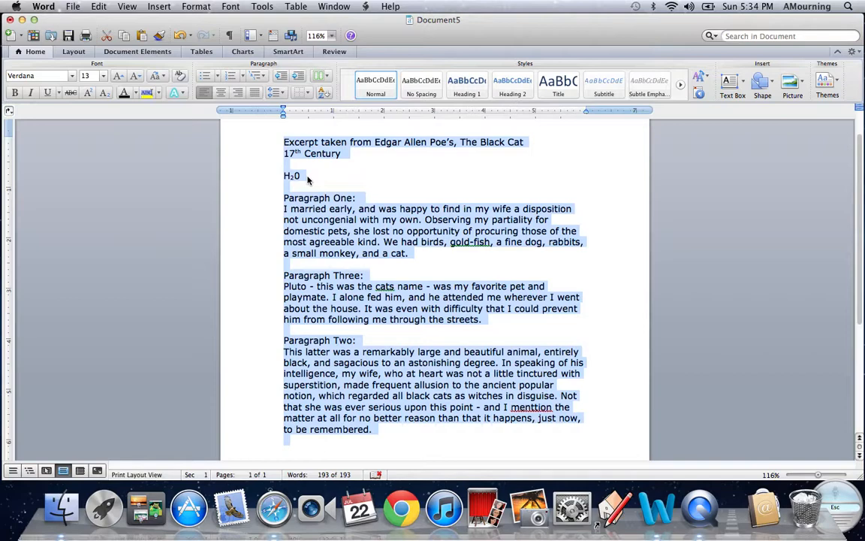
left_click(307, 176)
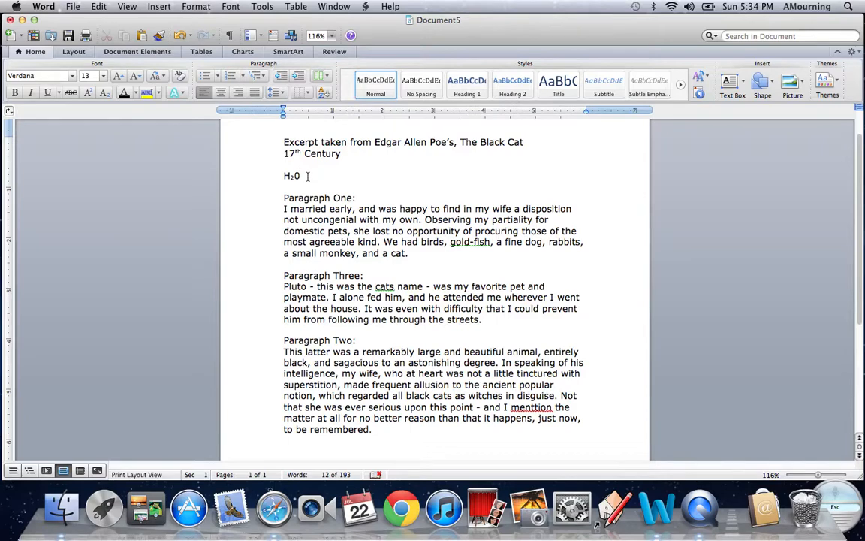
Delete the H20 text and its line above the "Paragraph One:" heading
key("BackSpace")
key("BackSpace")
key("BackSpace")
key("BackSpace")
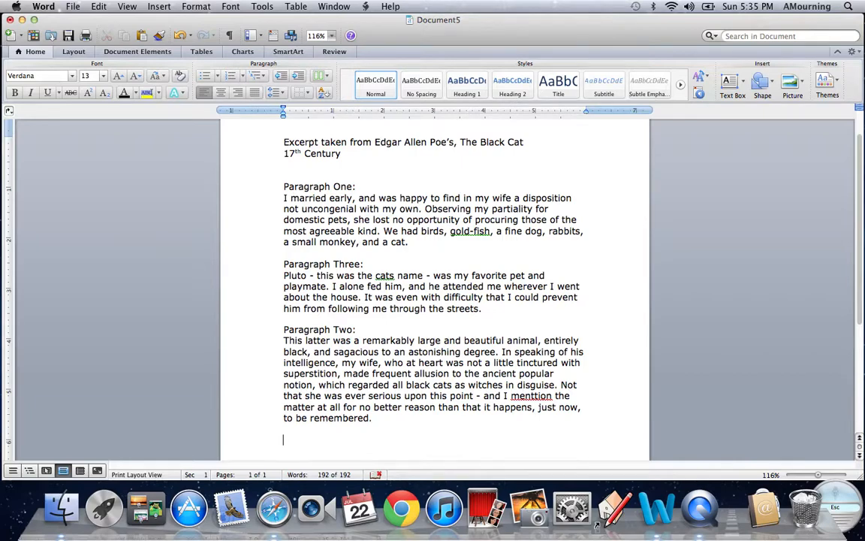
Add a parenthetical citation with two author surnames, 2012 and pg. 207 on the document's last line, and copy it
type("(Smith & Anderso")
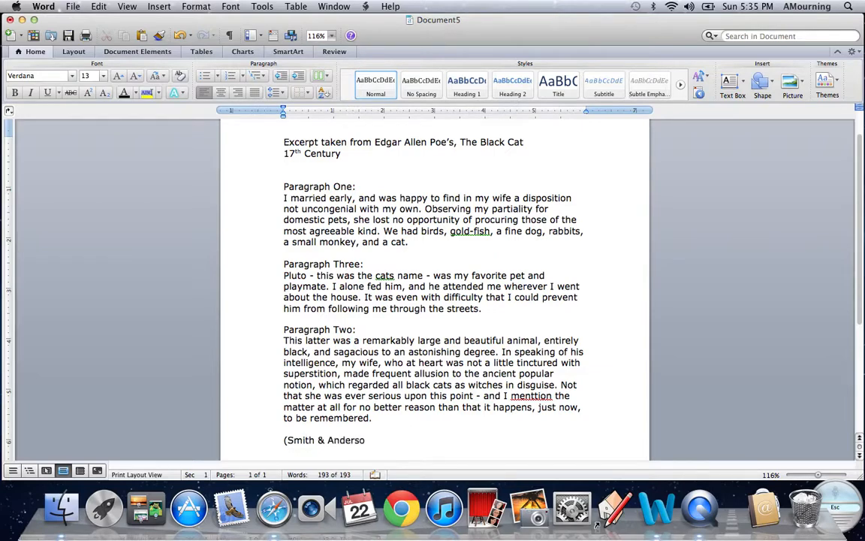
type("n, 2012, pg. 207)")
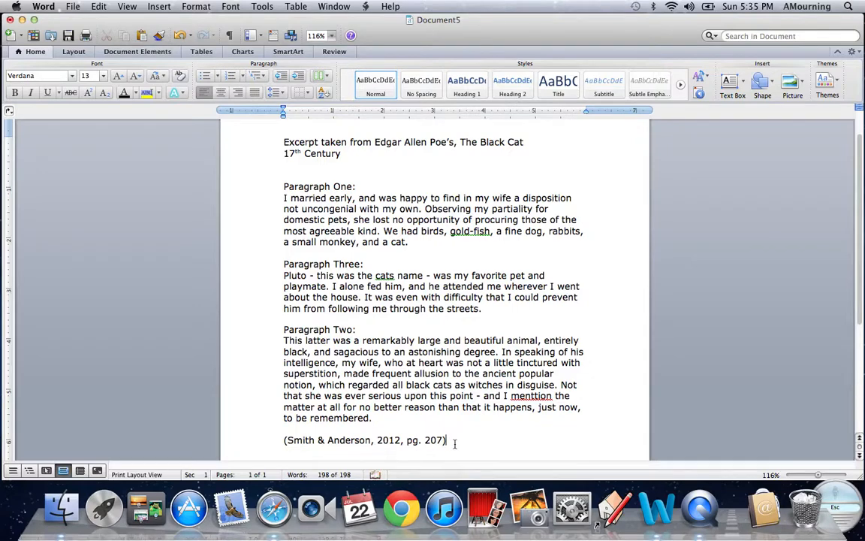
left_click(279, 446)
key("super+c")
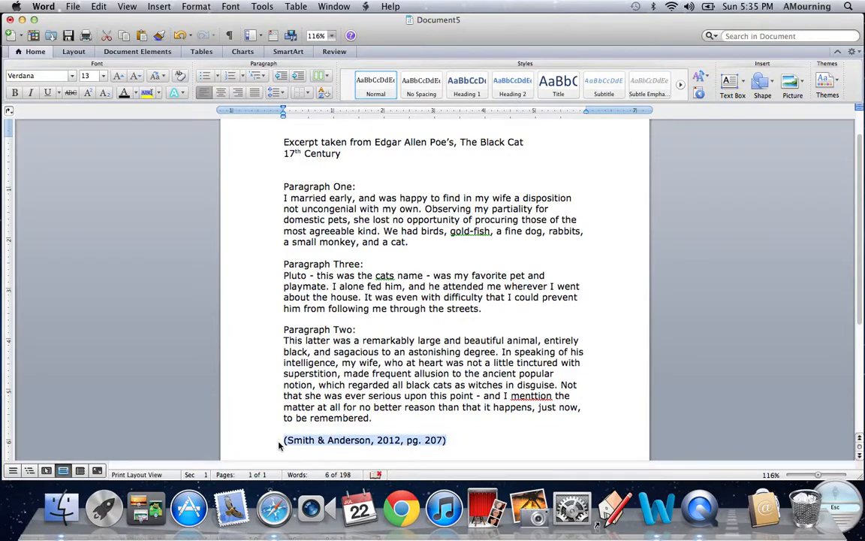
left_click(98, 6)
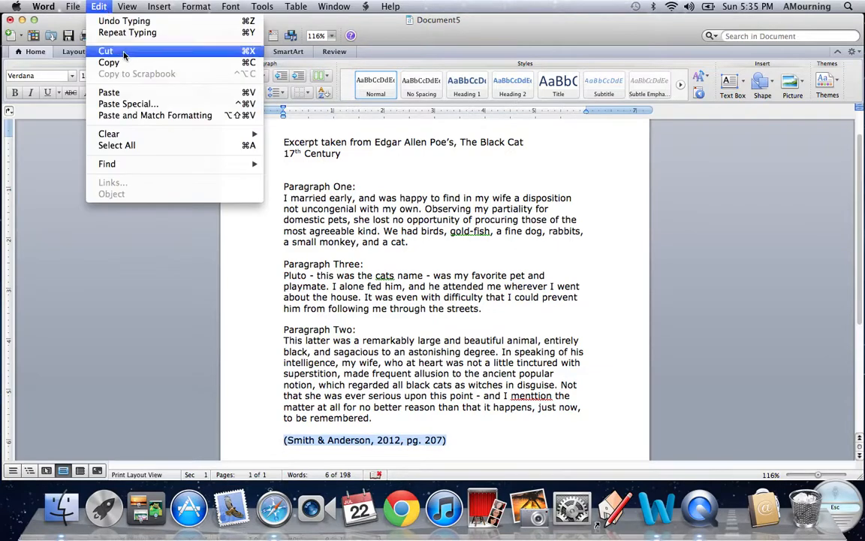
left_click(189, 289)
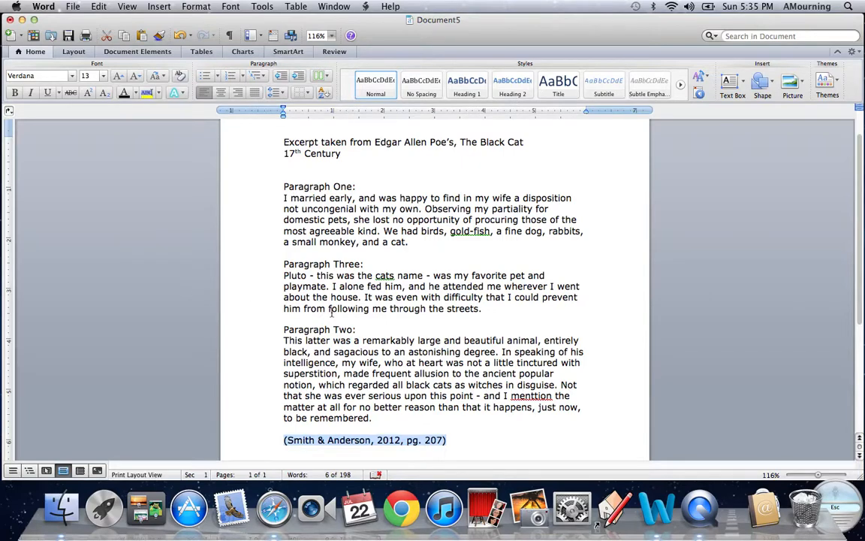
Paste the copied citation on a new line directly beneath the first paragraph's text
left_click(421, 243)
key("Return")
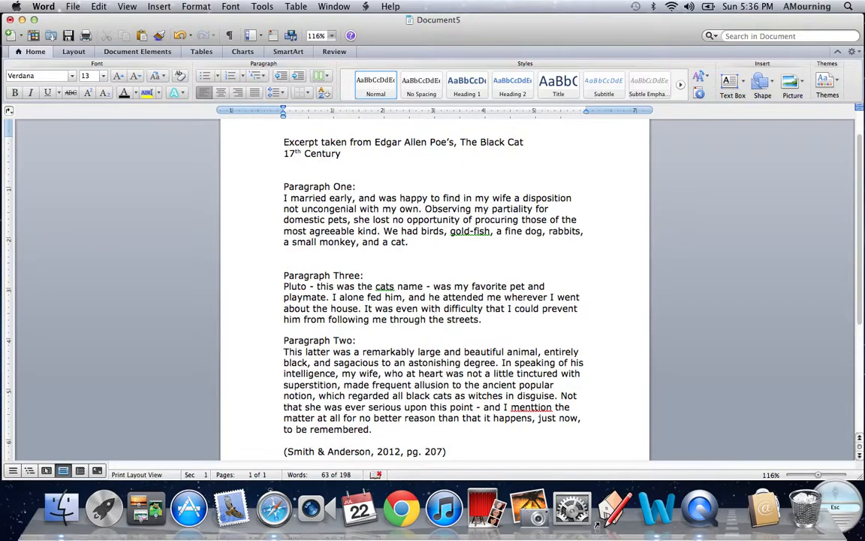
key("Return")
key("BackSpace")
left_click(100, 6)
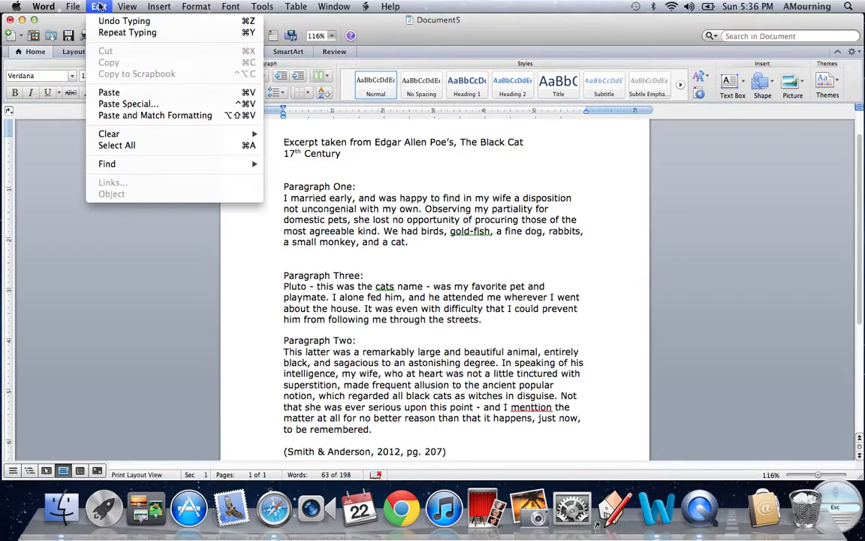
left_click(145, 256)
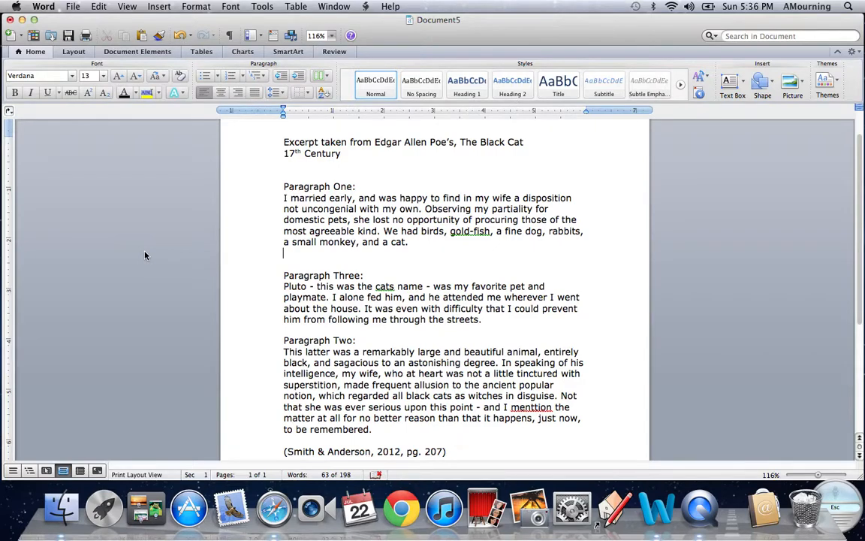
key("super+v")
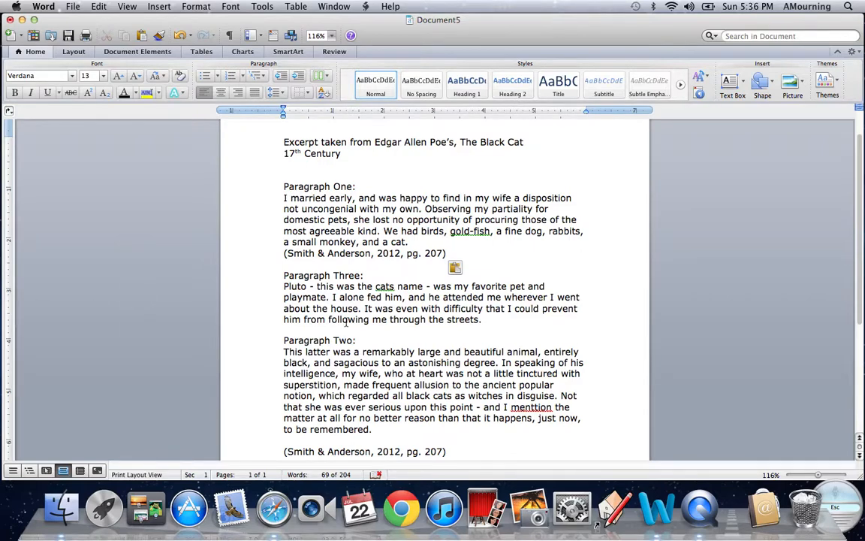
Delete both citations, the one beneath the first paragraph together with its line and the one at the document's end
scroll(347, 322, "down", 1)
scroll(347, 321, "down", 2)
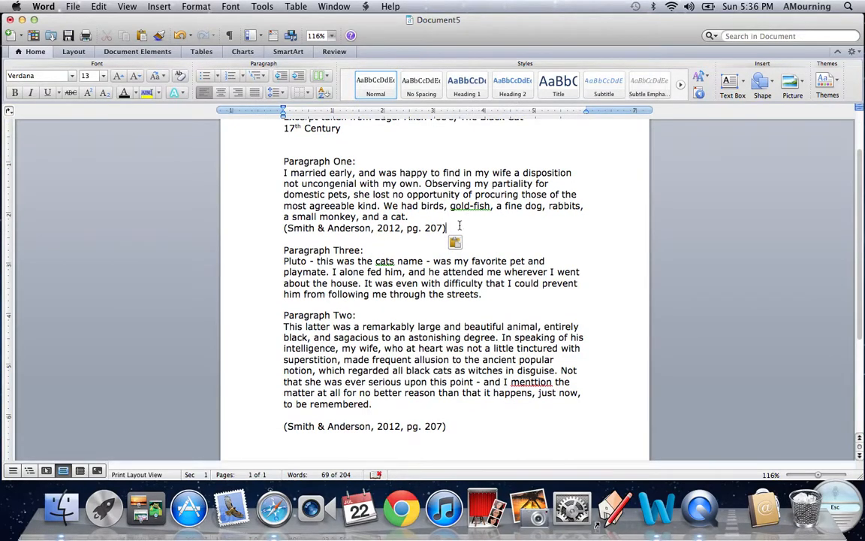
left_click(368, 228)
left_click(264, 229)
key("BackSpace")
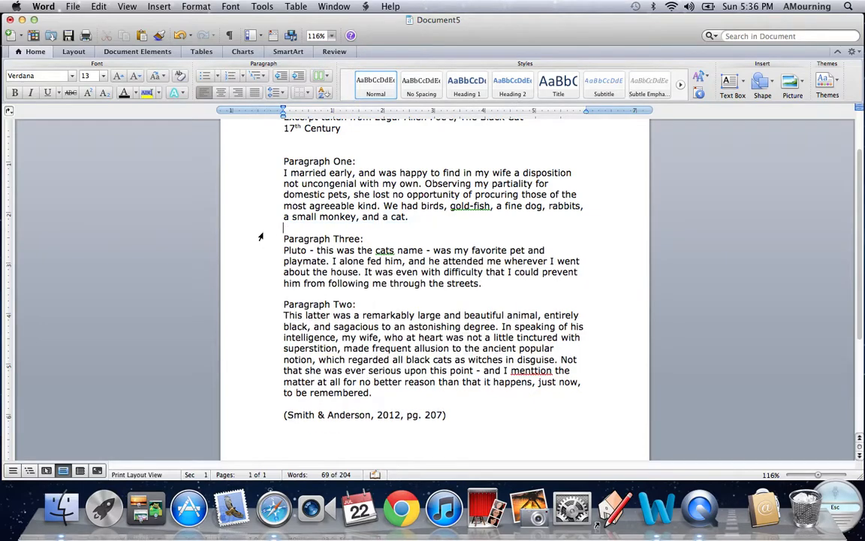
left_click(263, 425)
left_click_drag(449, 418, 264, 420)
left_click(466, 418)
key("BackSpace")
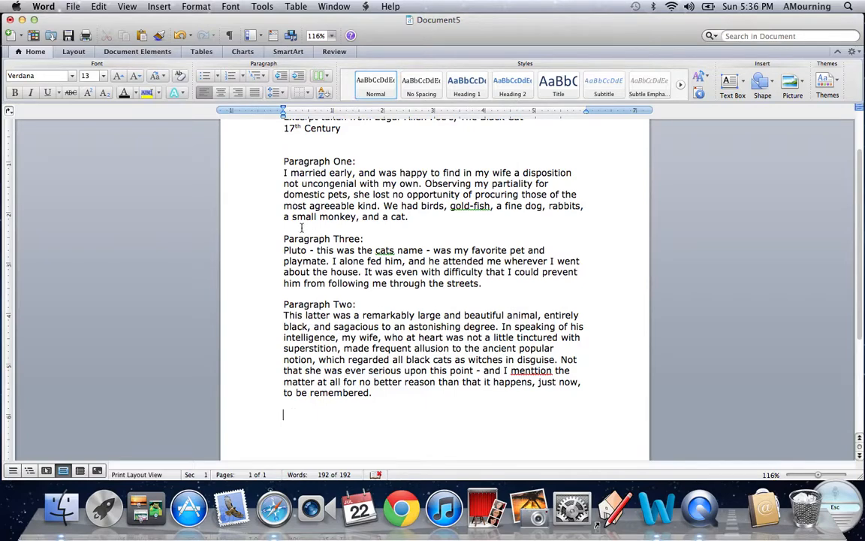
Copy the "Paragraph Three:" heading and its text to the end of the document, and undo the paste
left_click_drag(282, 238, 481, 288)
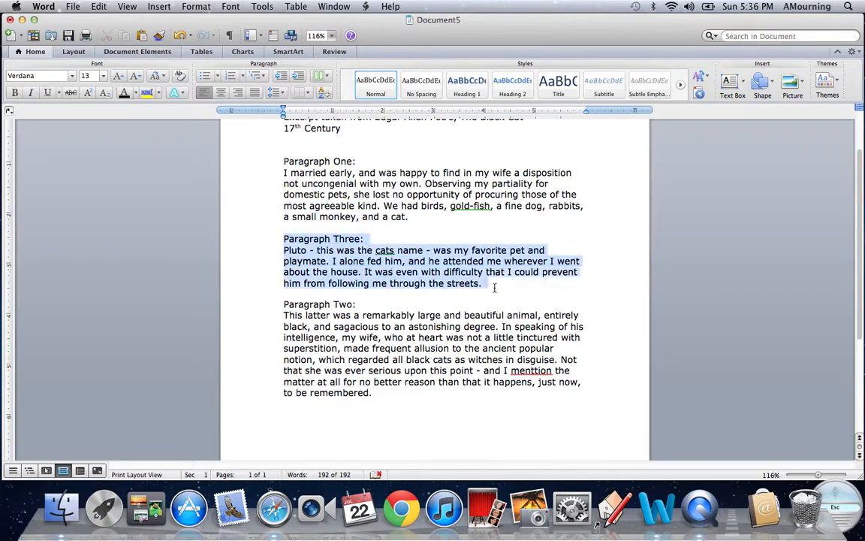
key("super+c")
left_click(315, 434)
key("super+v")
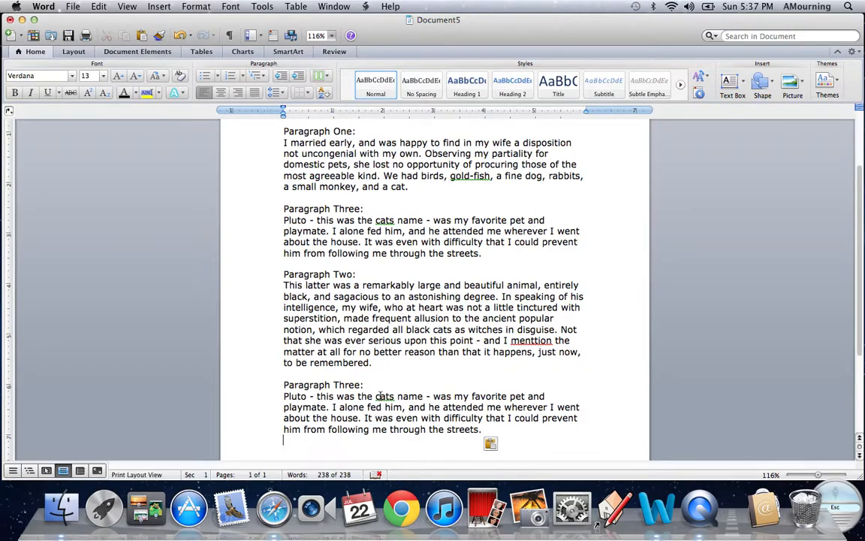
key("super+z")
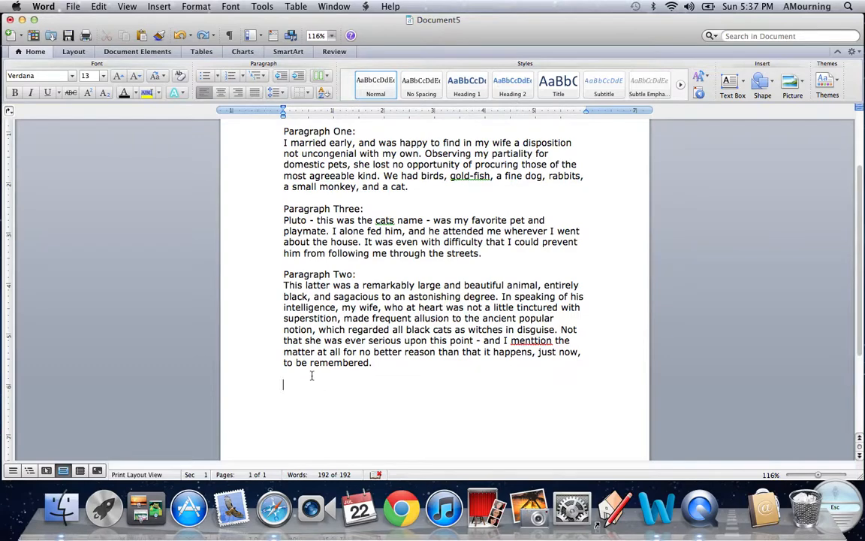
Show the paragraph marks and move the "Paragraph Three:" heading with its text to the end of the document, beneath Paragraph Two
triple_click(300, 220)
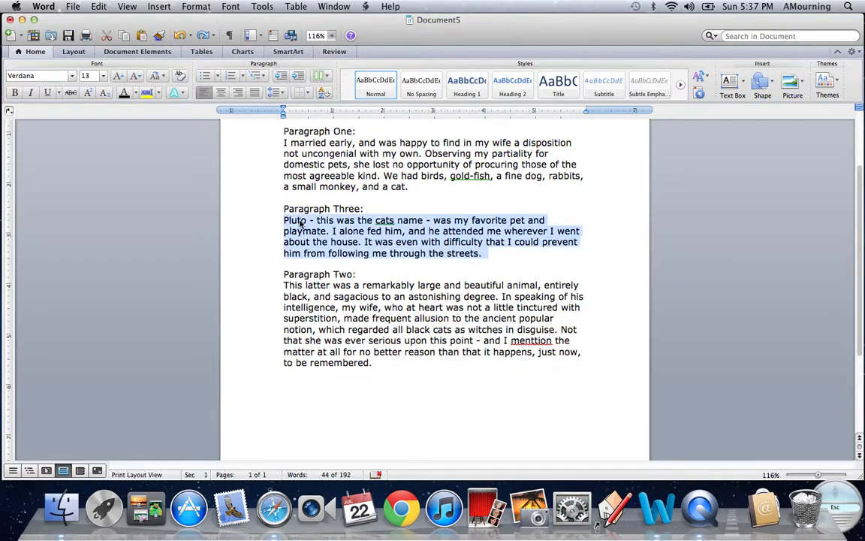
left_click_drag(284, 209, 498, 250)
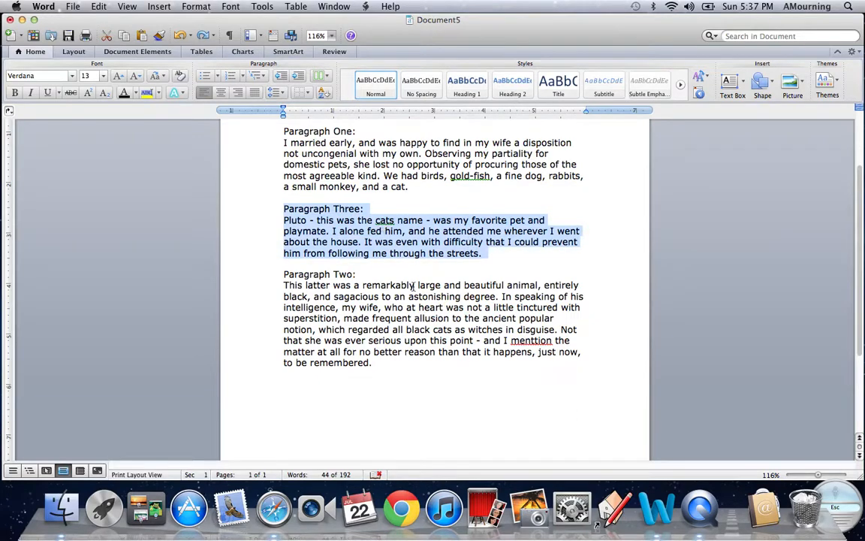
left_click(232, 36)
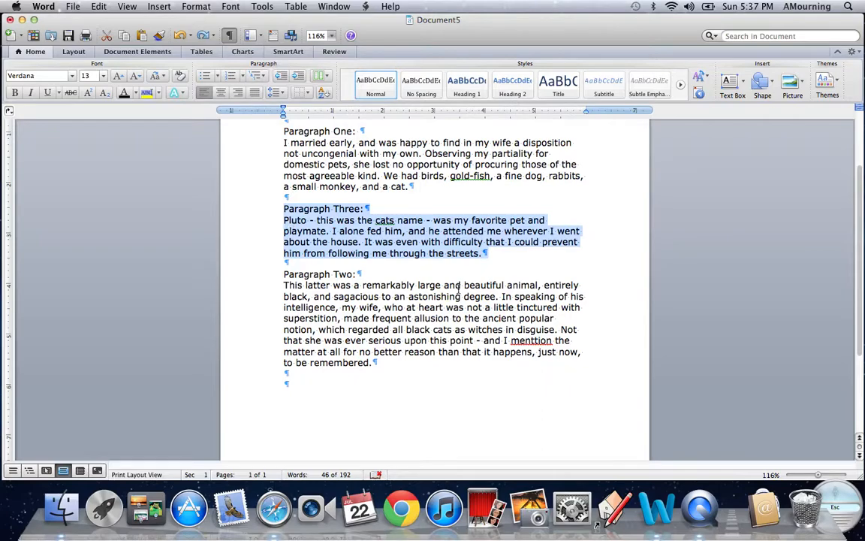
key("ctrl+Up")
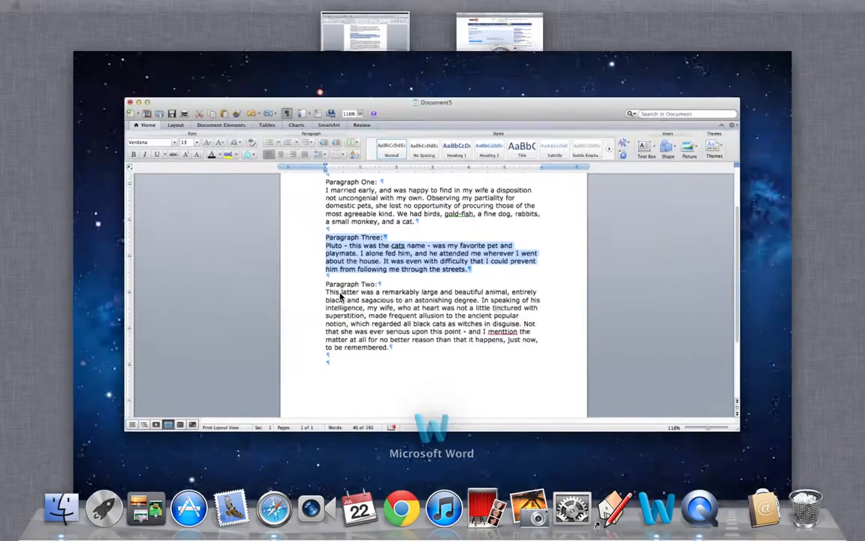
left_click(341, 295)
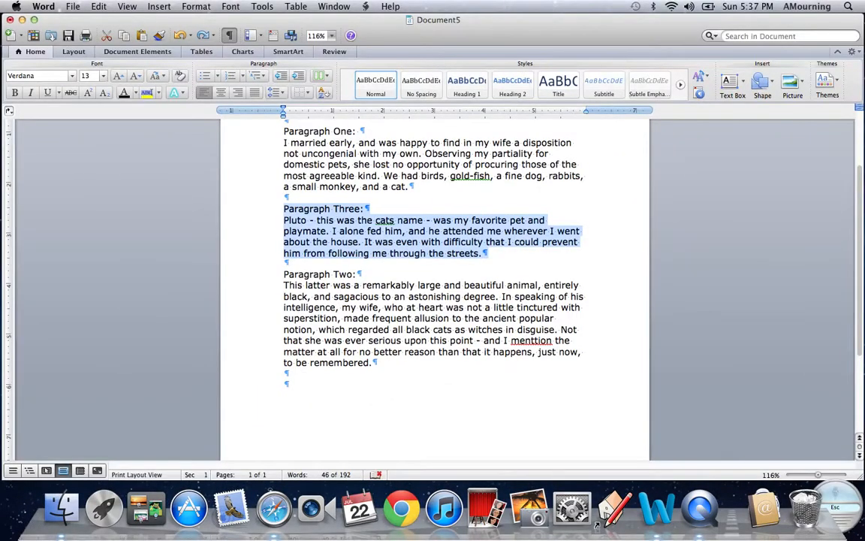
left_click(97, 7)
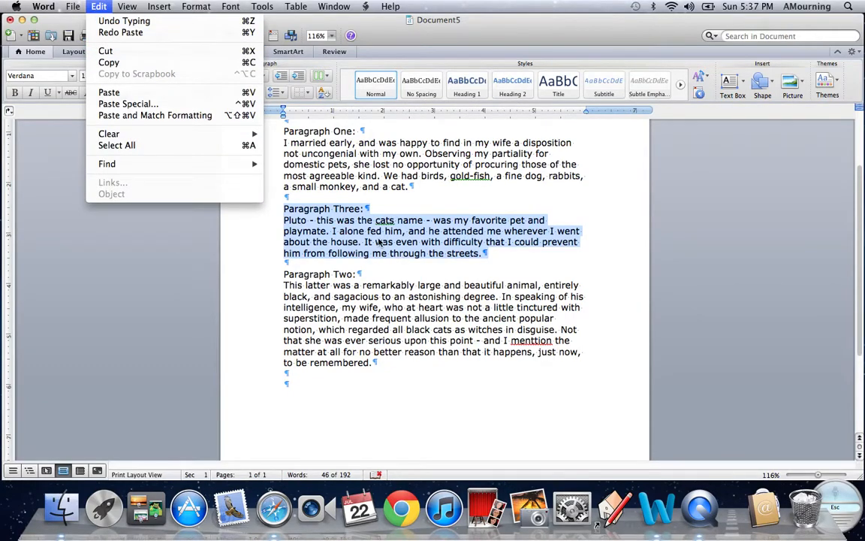
key("super+x")
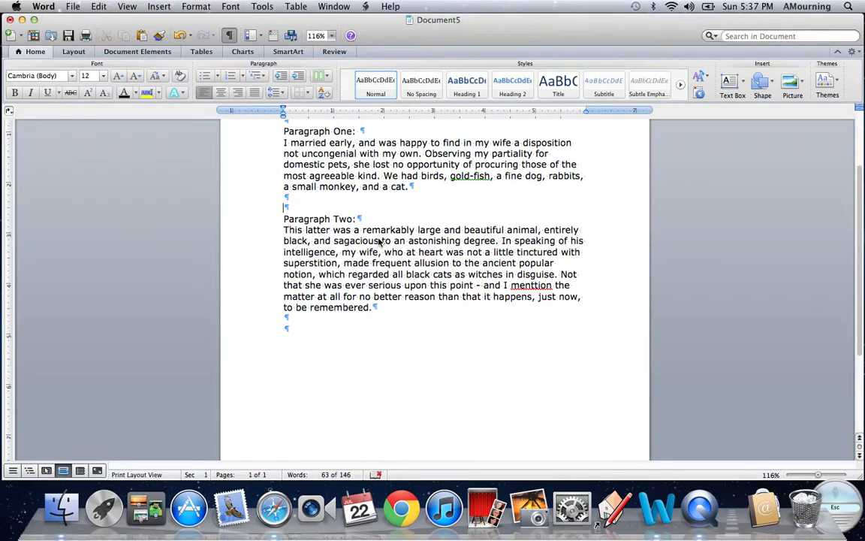
left_click(297, 328)
key("super+v")
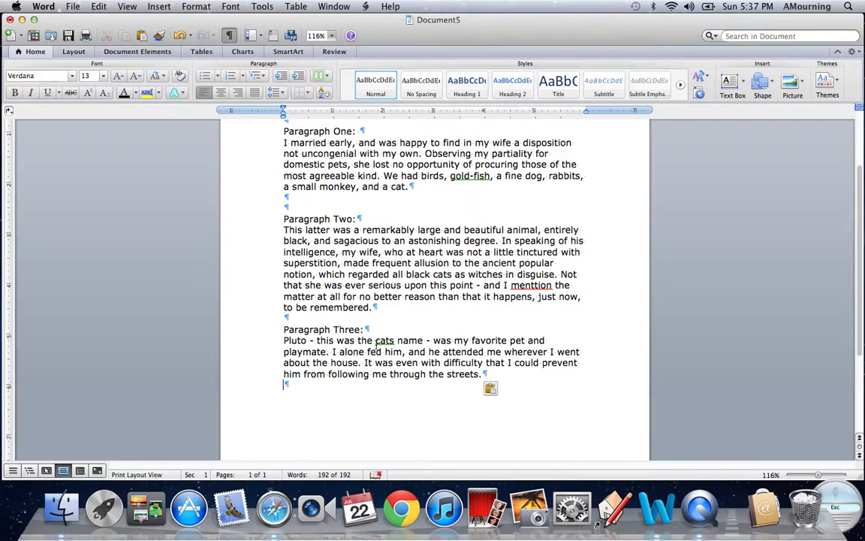
Delete the extra blank line above the "Paragraph Two:" heading
left_click(297, 205)
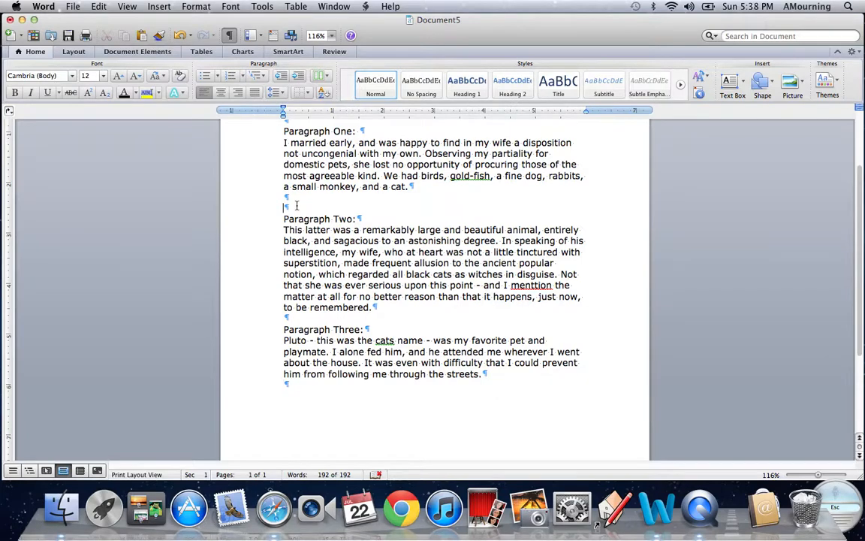
key("BackSpace")
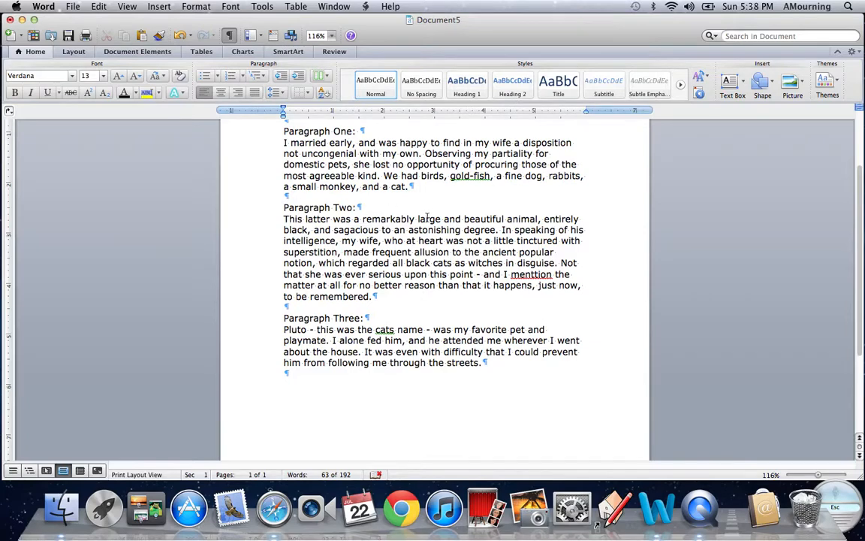
scroll(410, 229, "up", 3)
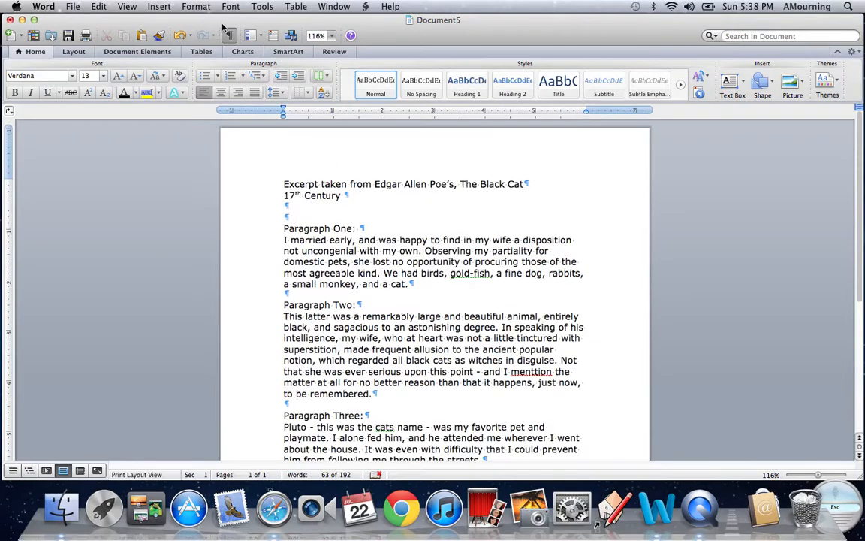
Hide the paragraph marks, start a spelling and grammar check, and correct "menttion" to "mention"
key("super+8")
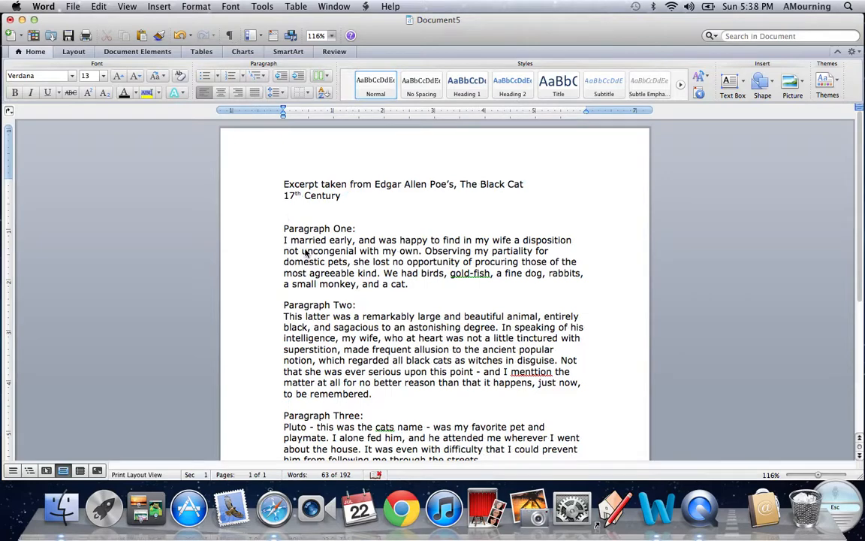
left_click(264, 7)
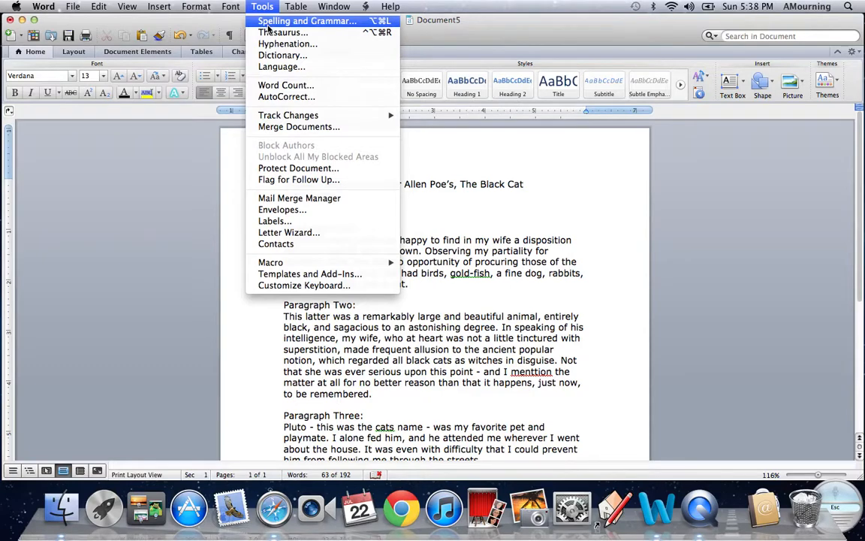
left_click(268, 21)
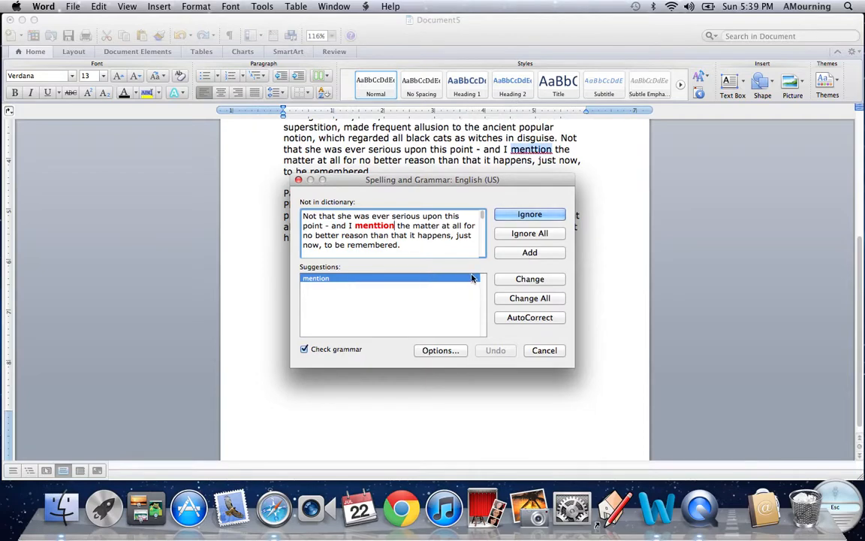
left_click(518, 279)
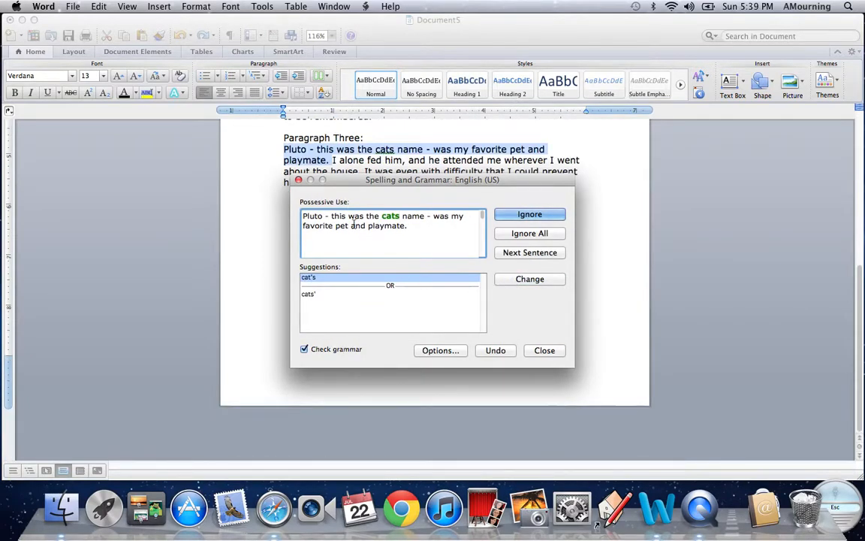
Correct "cats" to the possessive "cat's" and "gold-fish" to "goldfish", and finish the spelling and grammar check
left_click(314, 298)
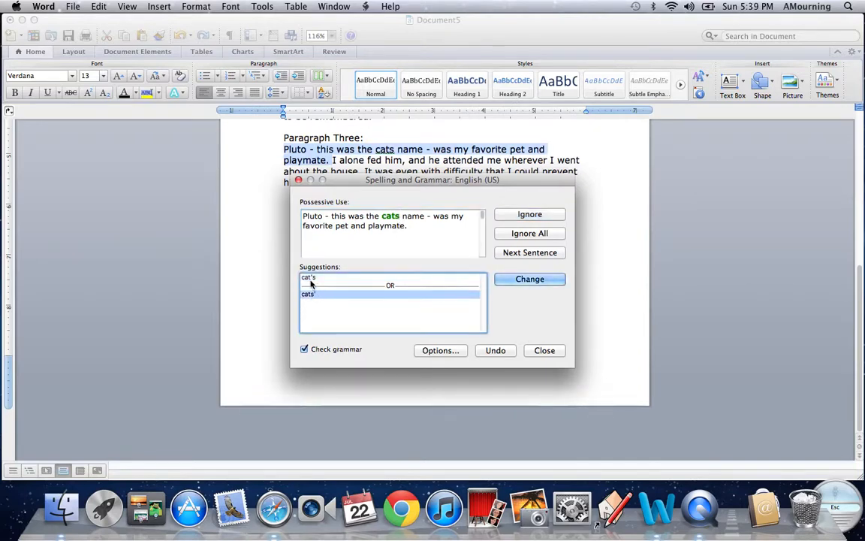
left_click(310, 280)
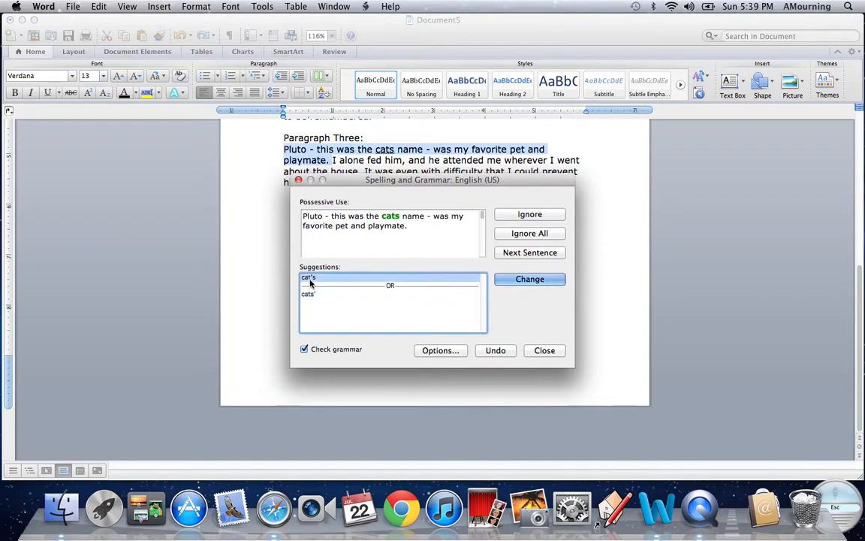
left_click(511, 280)
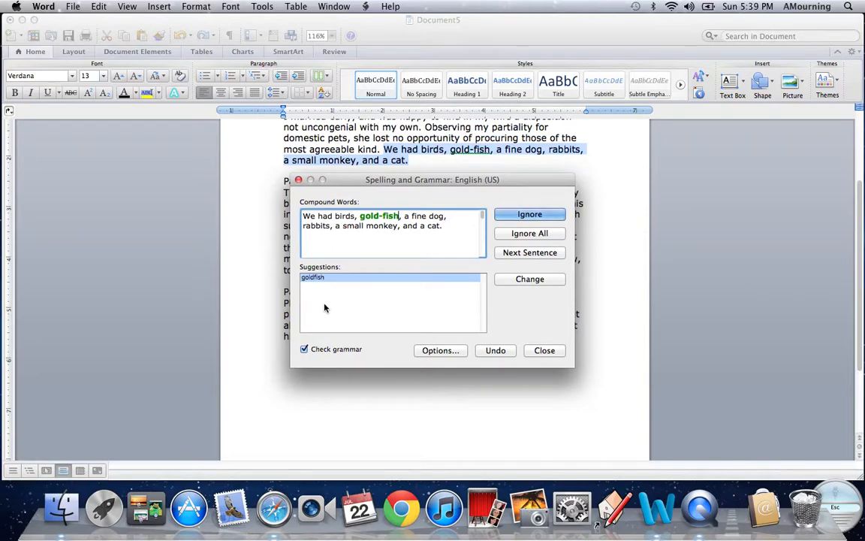
left_click(548, 280)
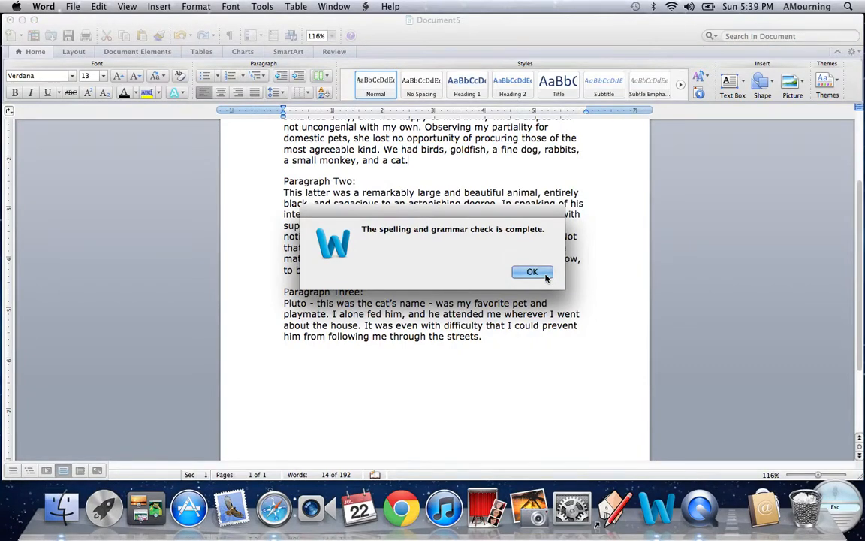
left_click(545, 276)
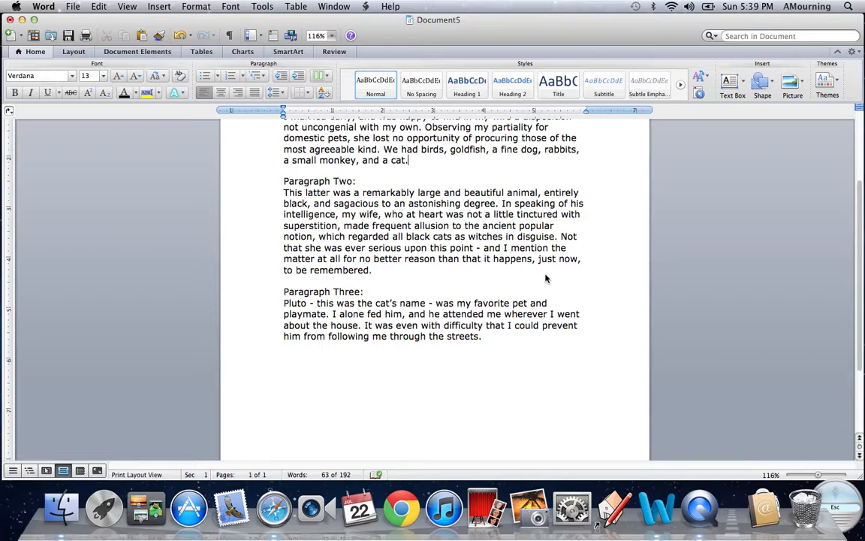
Check the document's word count statistics and dismiss them
scroll(546, 278, "up", 3)
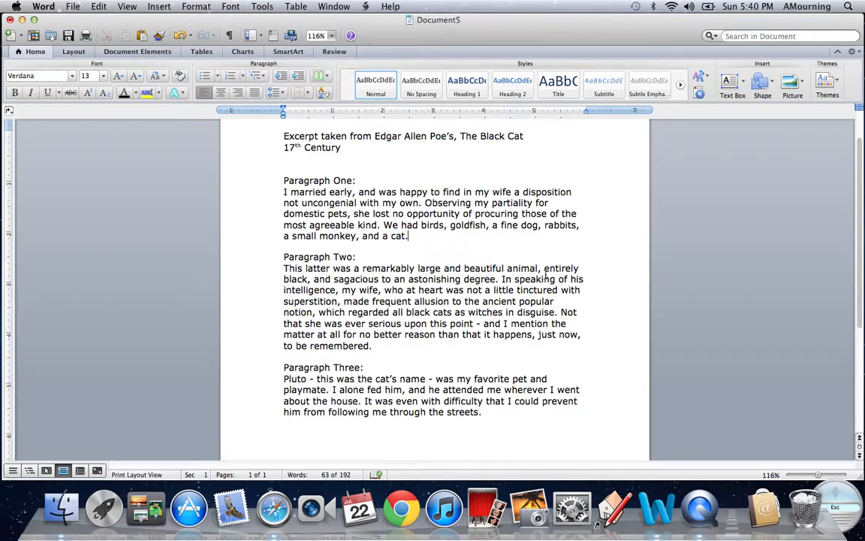
left_click(252, 6)
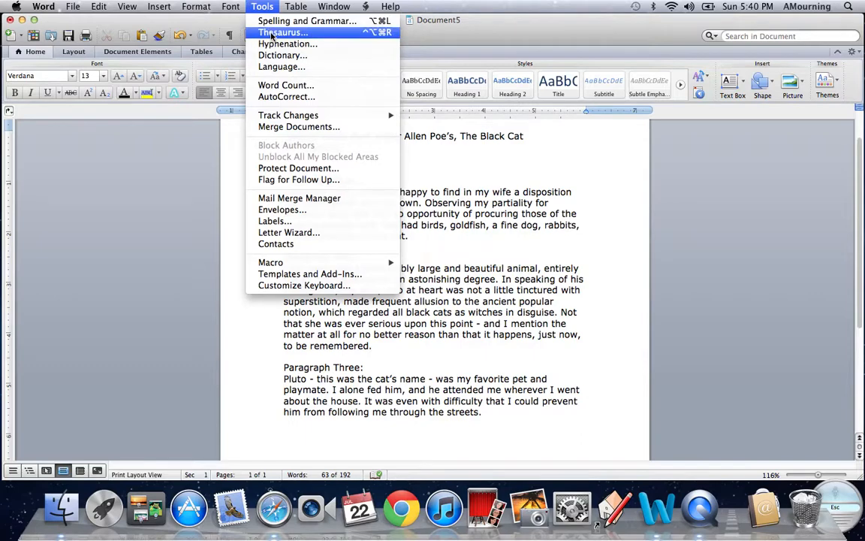
left_click(283, 87)
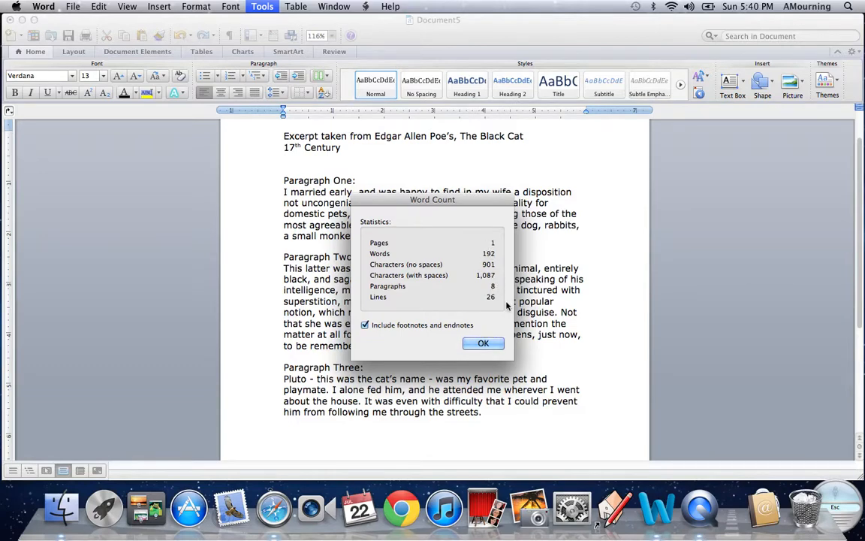
left_click(485, 344)
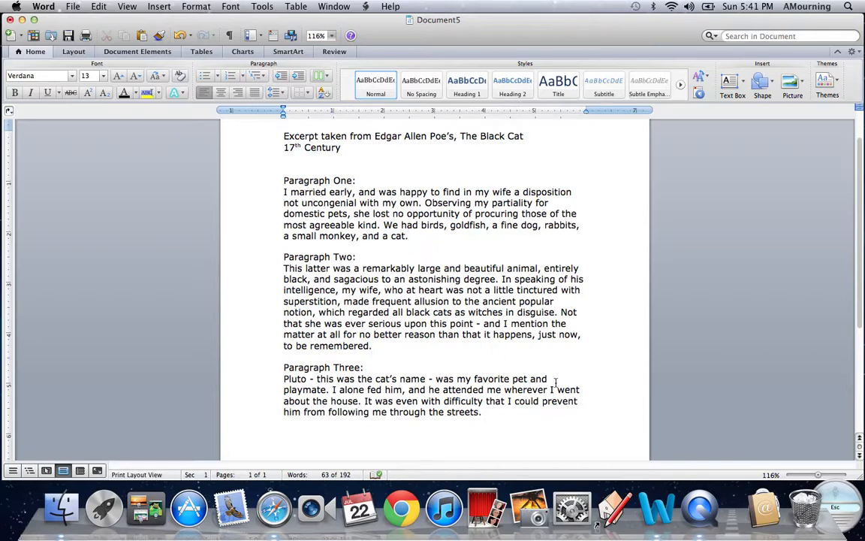
Replace the word "prevent" in Paragraph Three with the synonym "avert" from the thesaurus
double_click(560, 404)
left_click(267, 7)
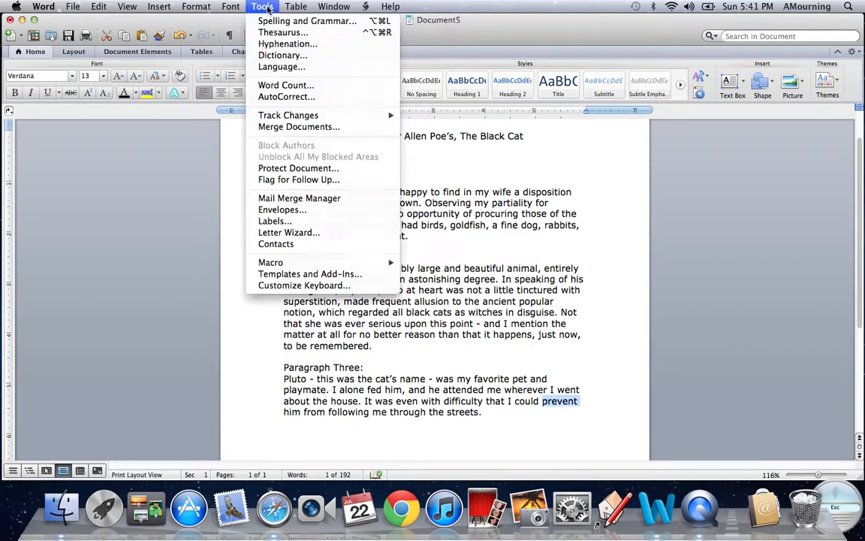
left_click(267, 33)
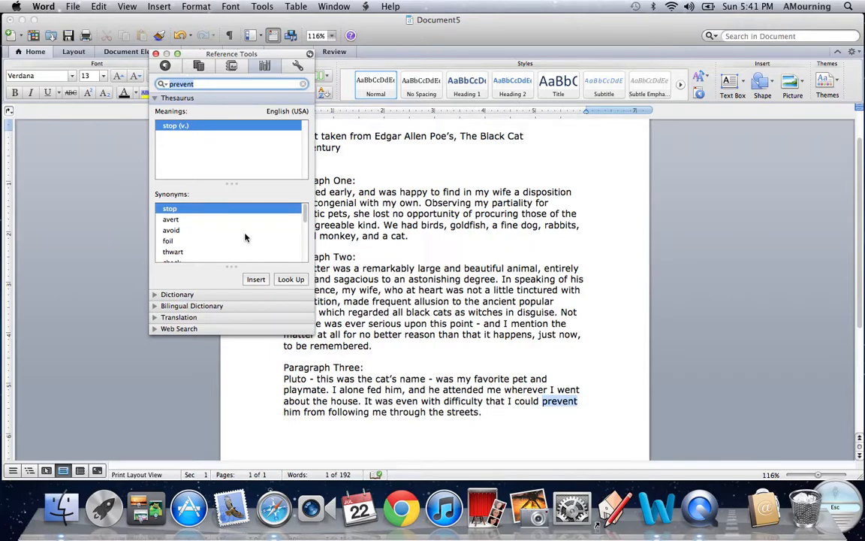
scroll(245, 237, "down", 3)
scroll(244, 237, "up", 2)
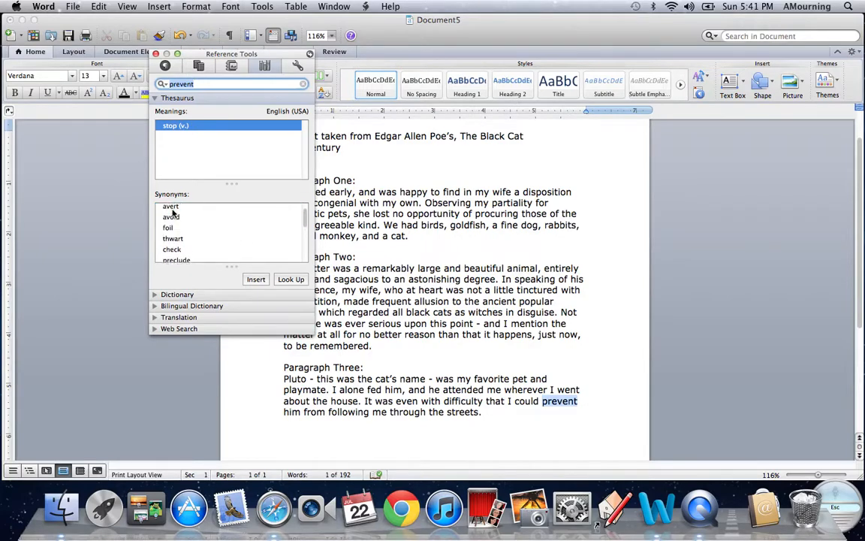
left_click(171, 207)
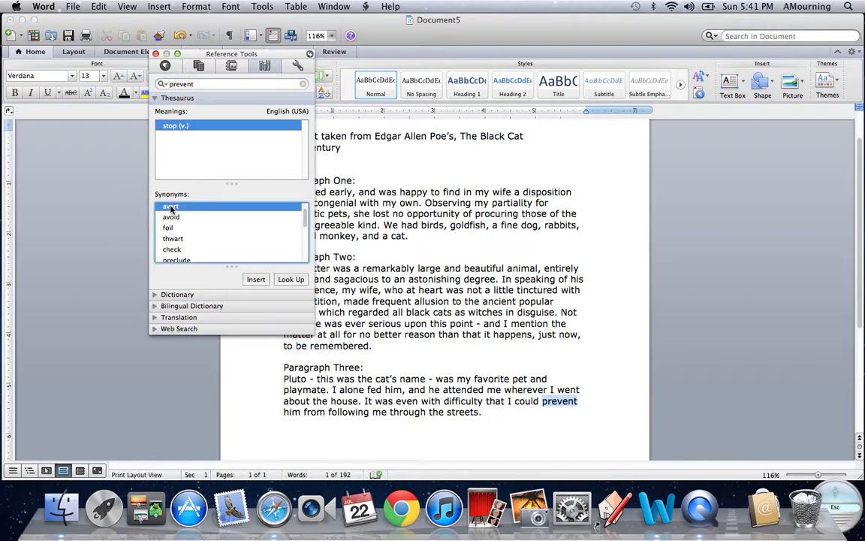
left_click(254, 280)
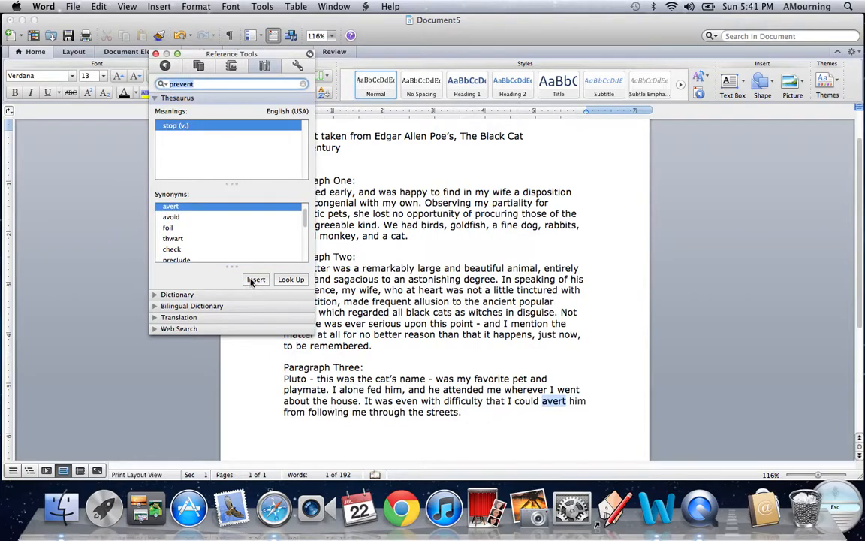
Look up "avoid" and its meaning "prevent" in the thesaurus, and close the reference tools
double_click(174, 217)
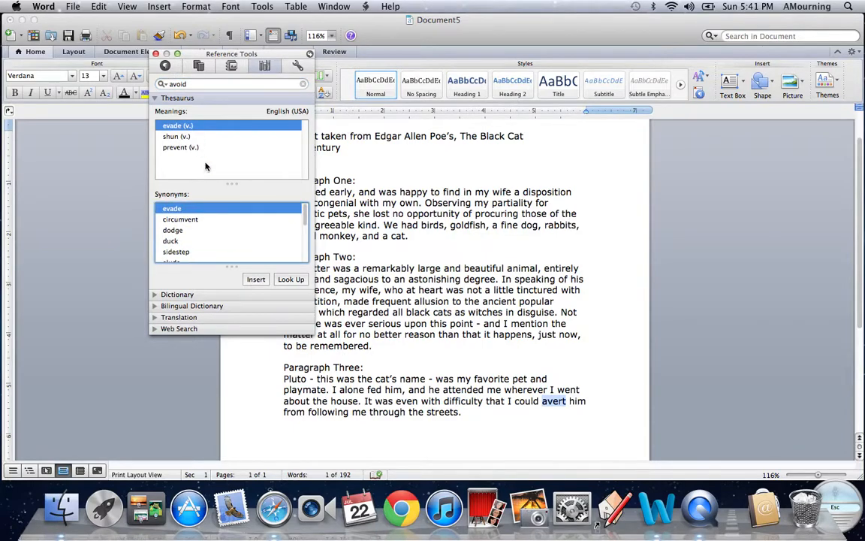
double_click(176, 149)
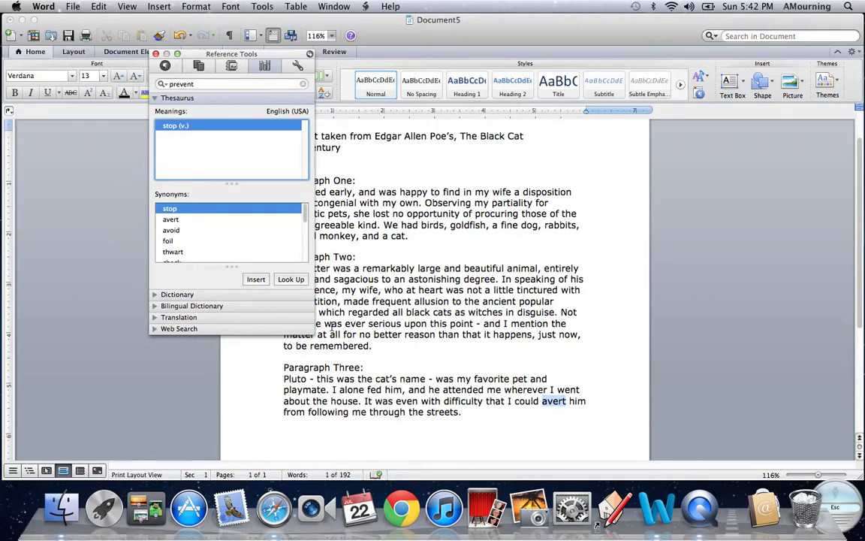
left_click(157, 58)
left_click(156, 55)
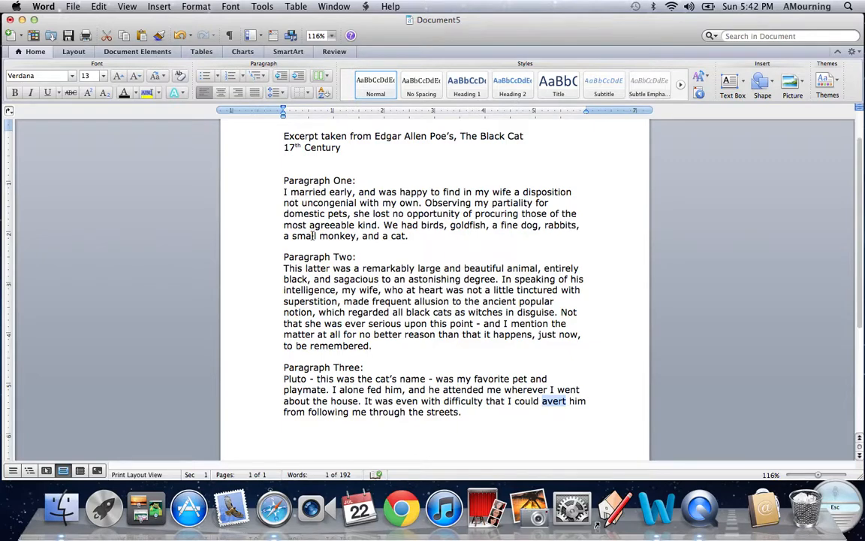
Replace the word "Cat" in the document's title line with "Bird"
double_click(515, 135)
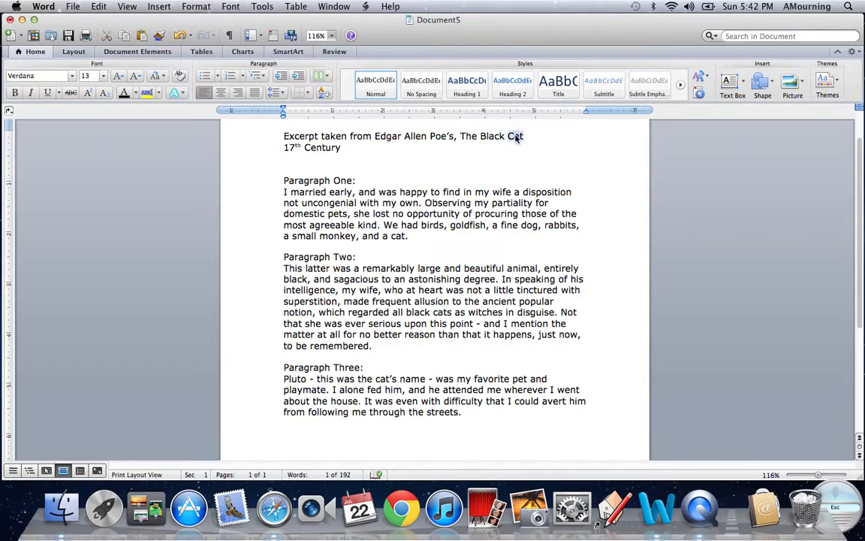
type("Bird")
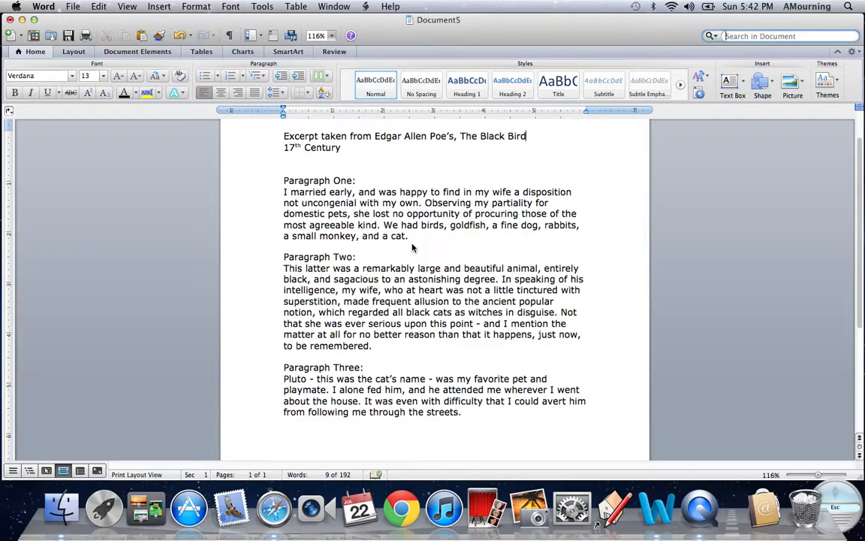
Search the document for the word "cat"
left_click(105, 8)
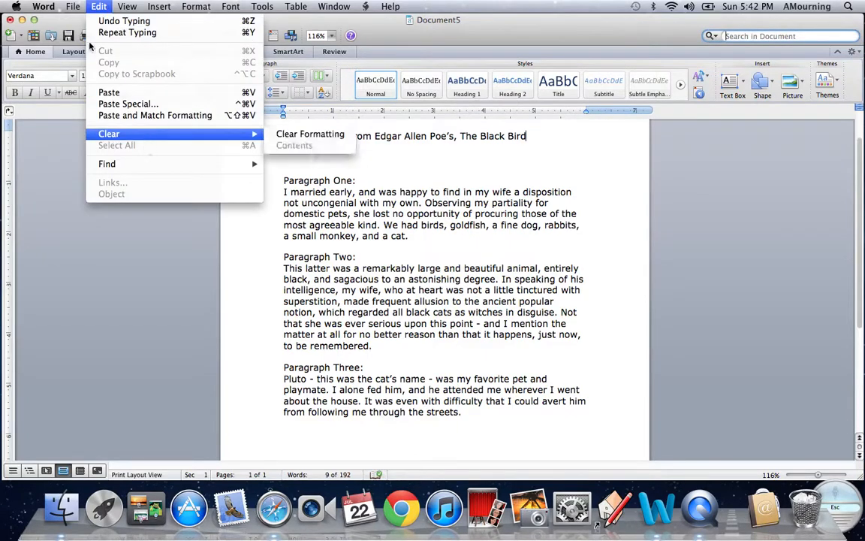
mouse_move(118, 172)
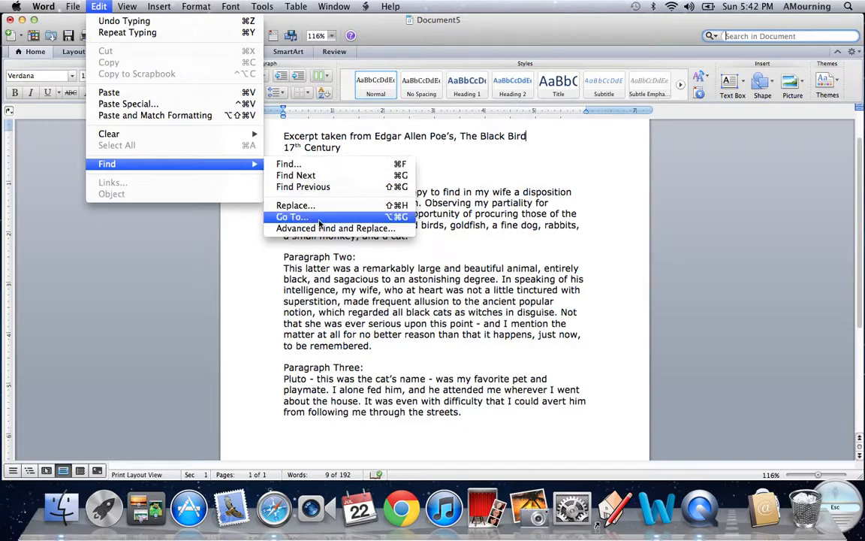
left_click(308, 166)
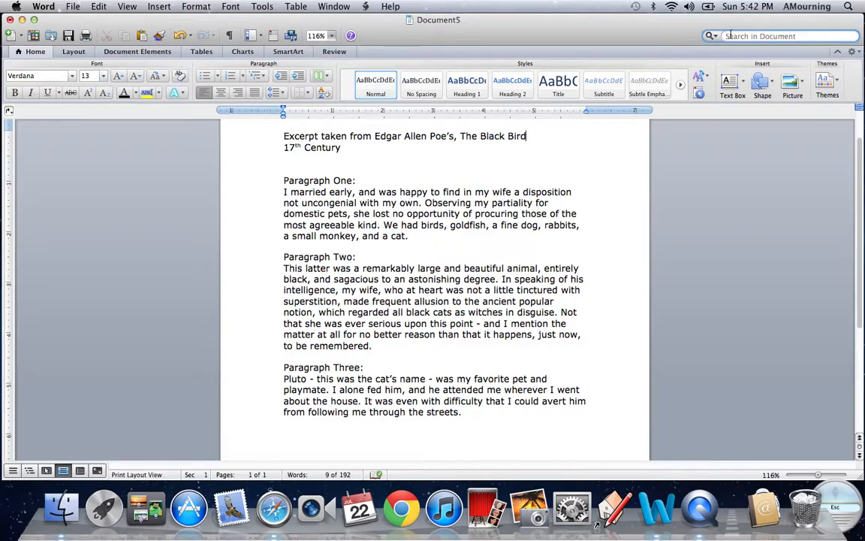
type("cat")
key("Return")
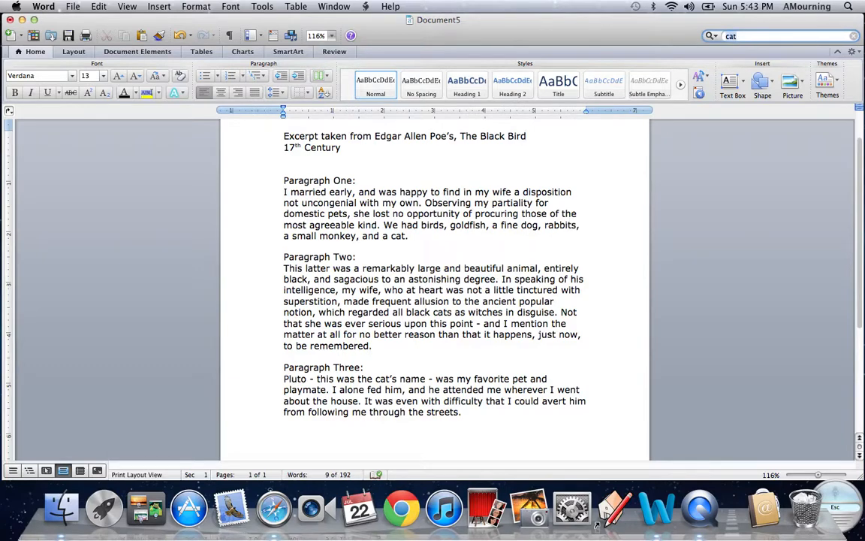
left_click(785, 36)
key("Return")
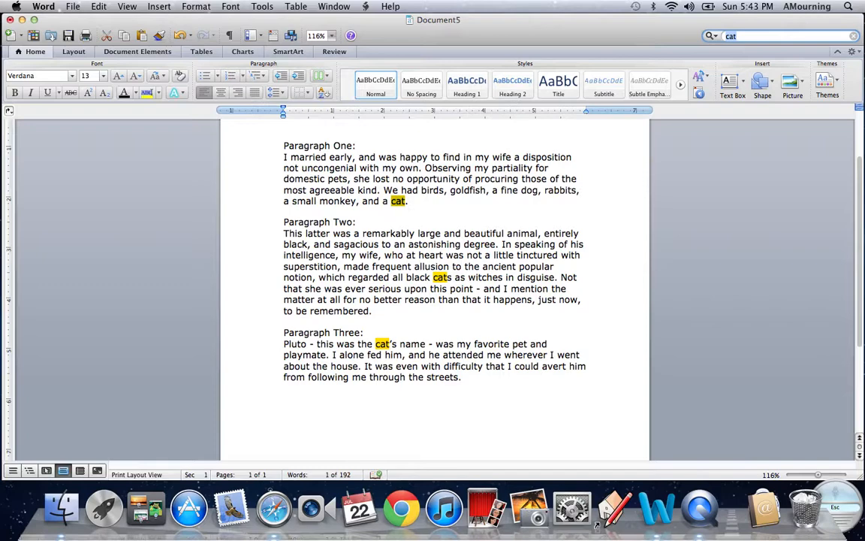
Replace every occurrence of "cat" in the document with "bird"
left_click(90, 9)
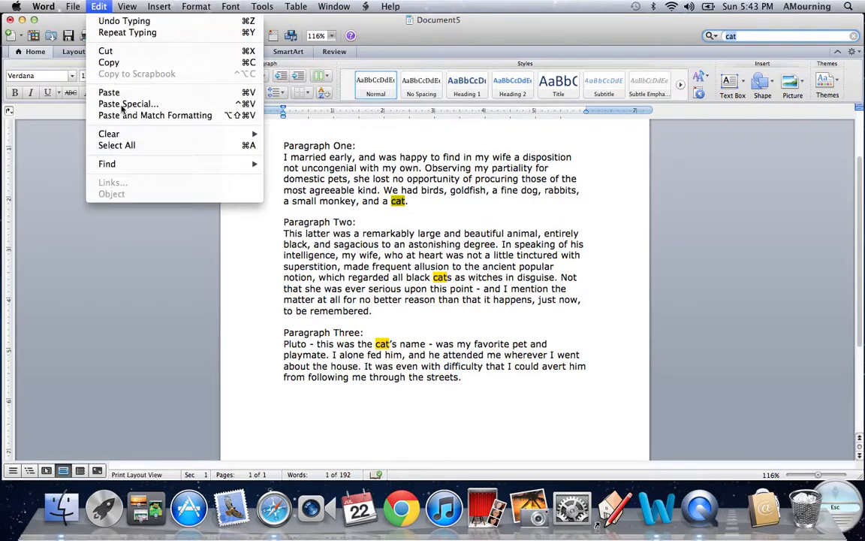
mouse_move(124, 164)
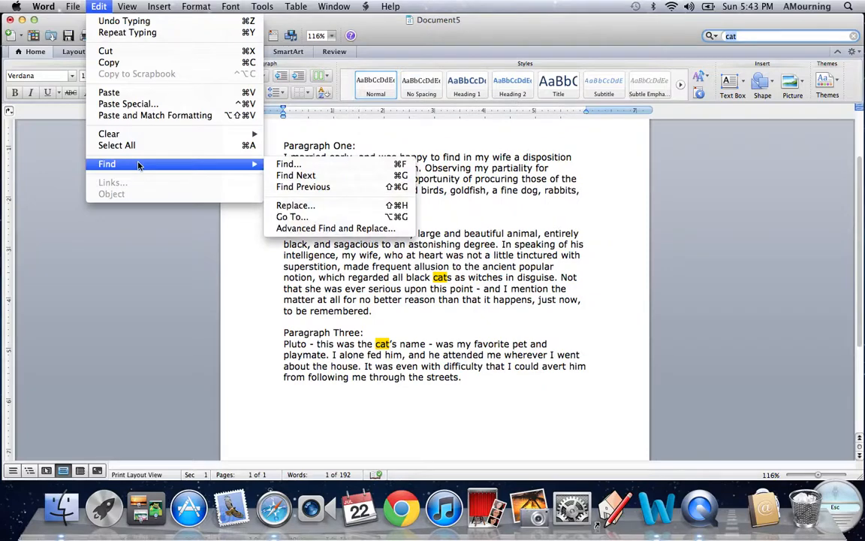
left_click(335, 207)
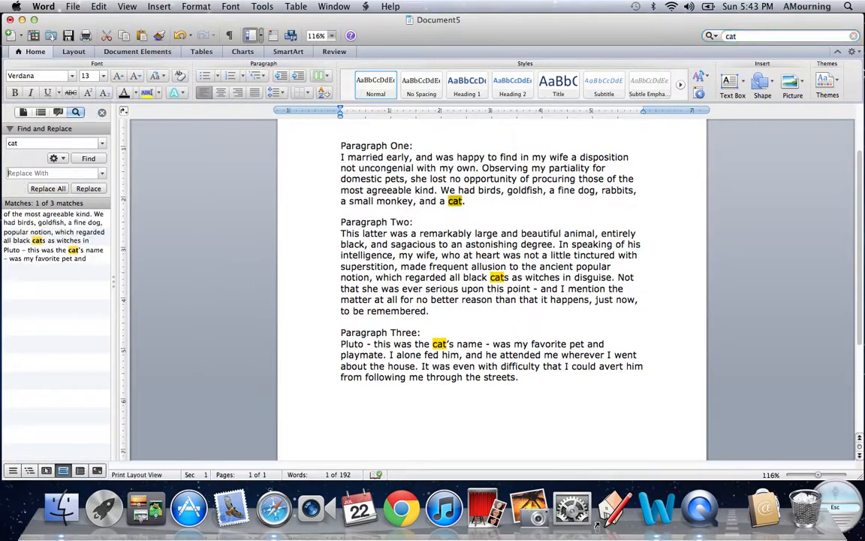
left_click(28, 148)
left_click(33, 173)
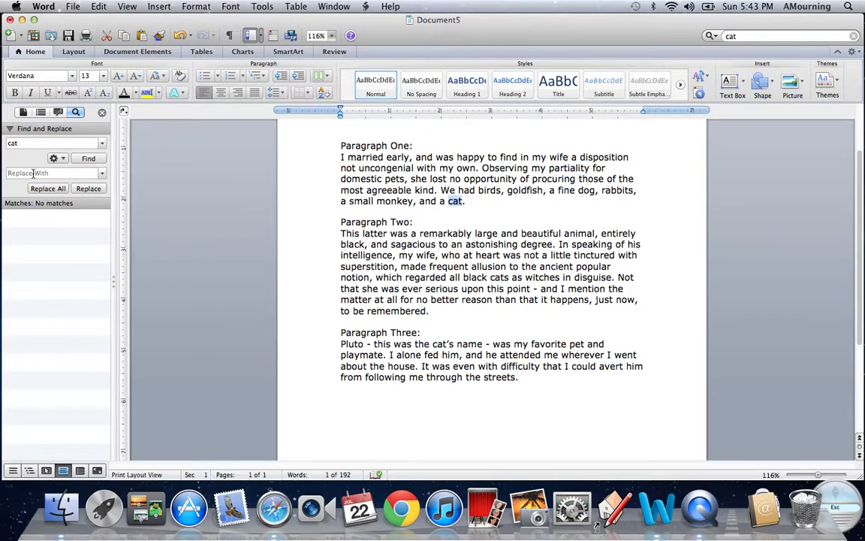
type("bird")
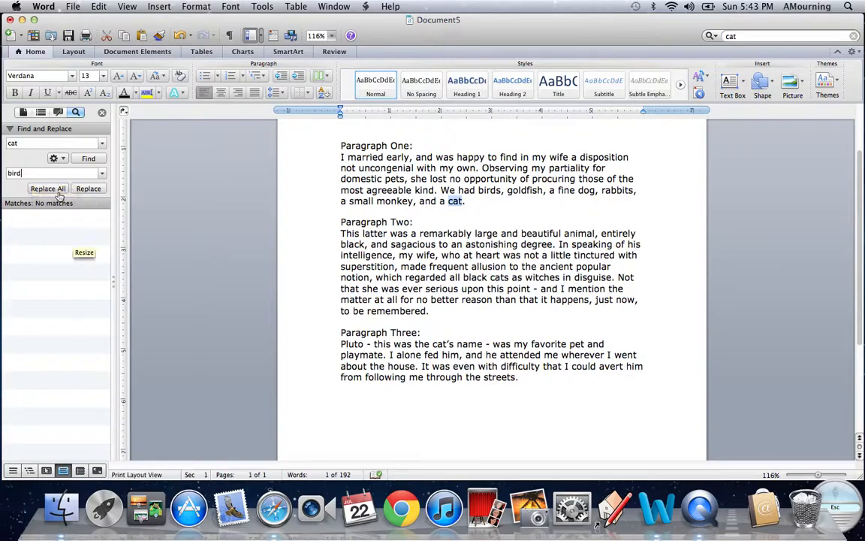
left_click(59, 192)
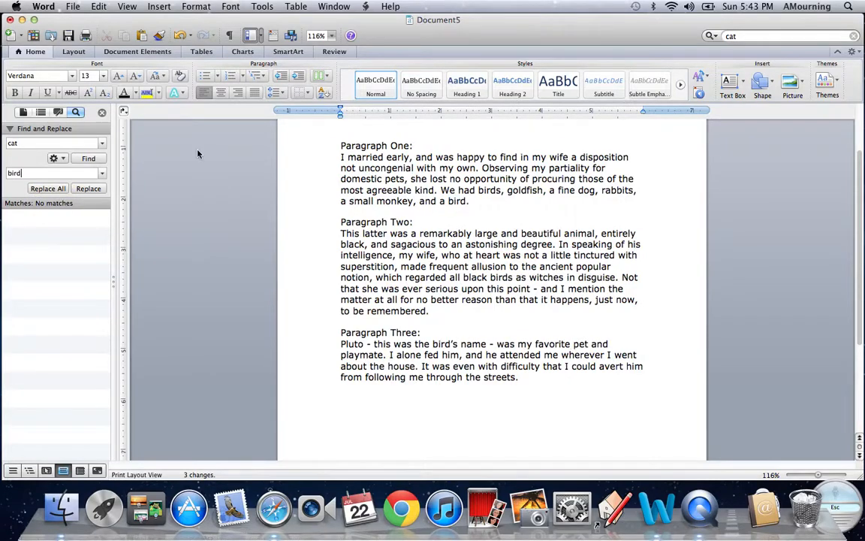
key("F11")
key("ctrl+Up")
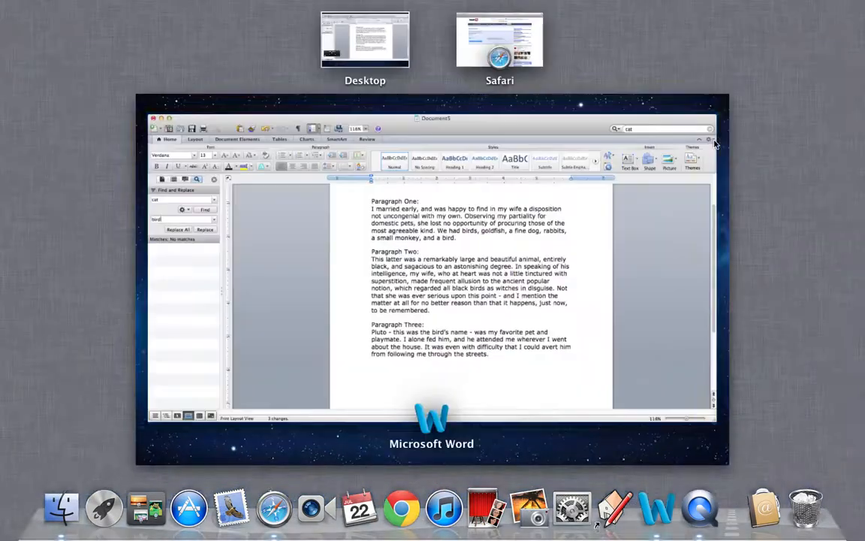
Return to the Word document and search it for the word "bird"
left_click(574, 310)
double_click(747, 37)
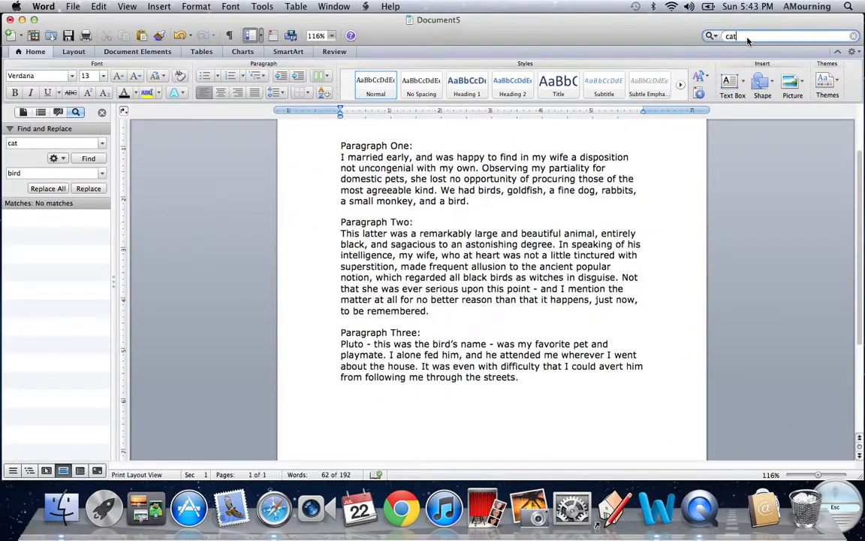
type("bird")
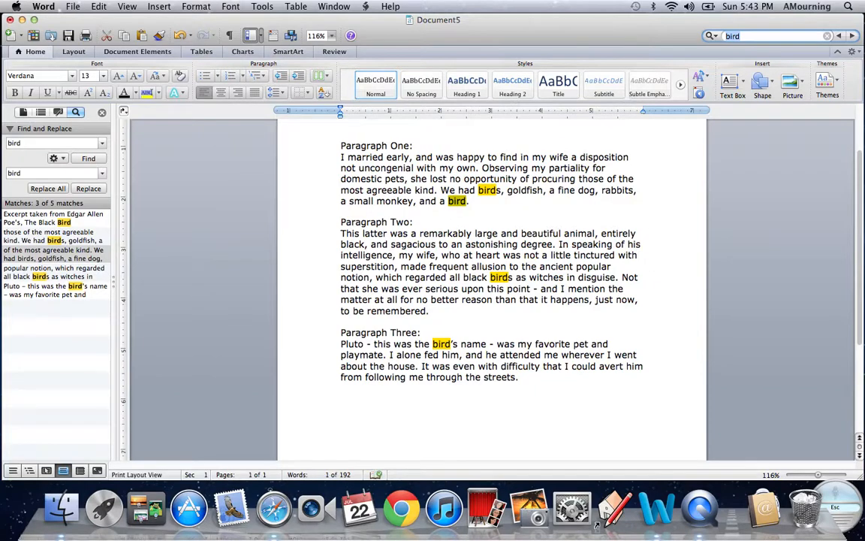
Replace every occurrence of "bird" in the document with "cat", and check the title line
left_click(40, 173)
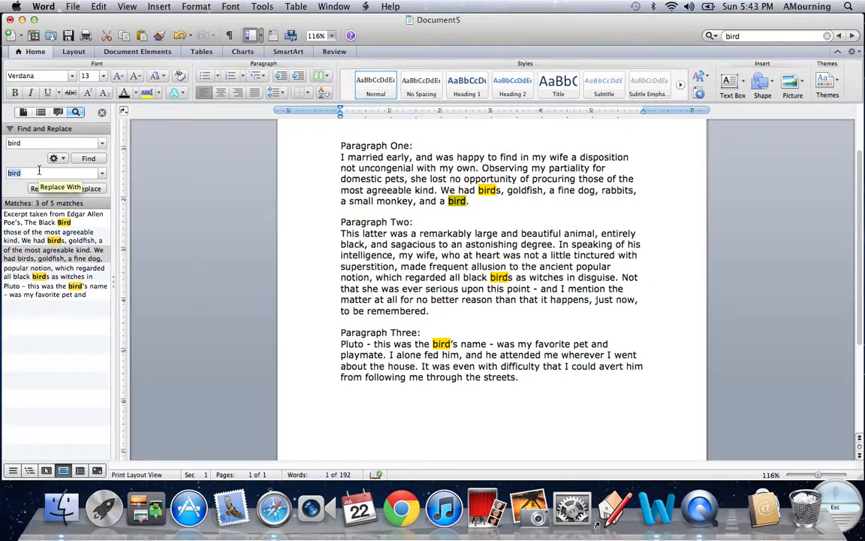
type("cat")
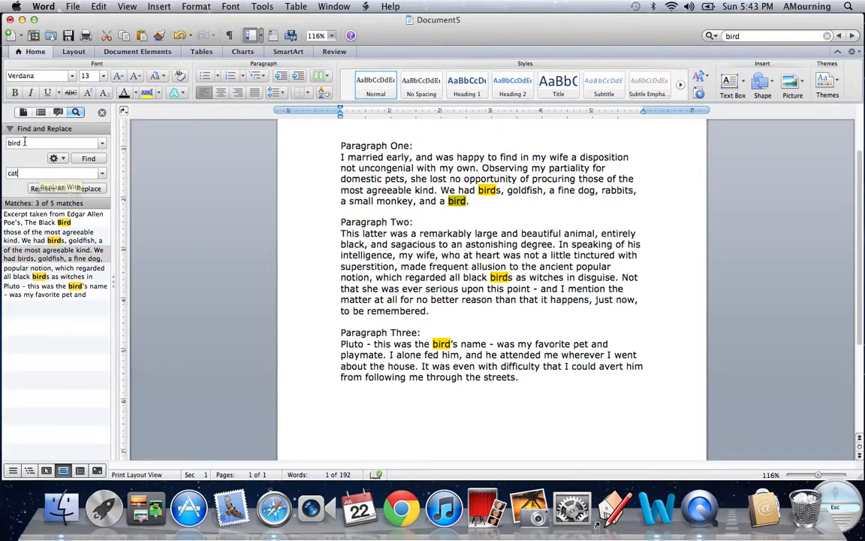
left_click(25, 142)
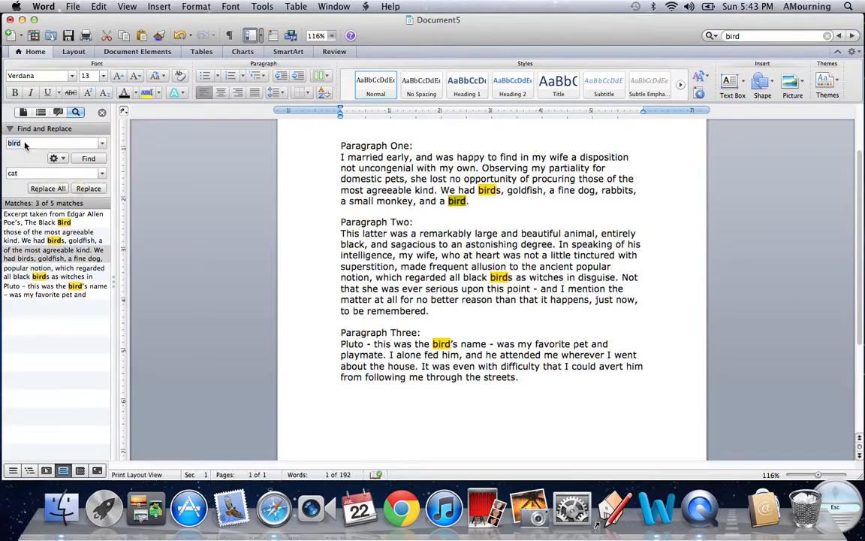
left_click(46, 189)
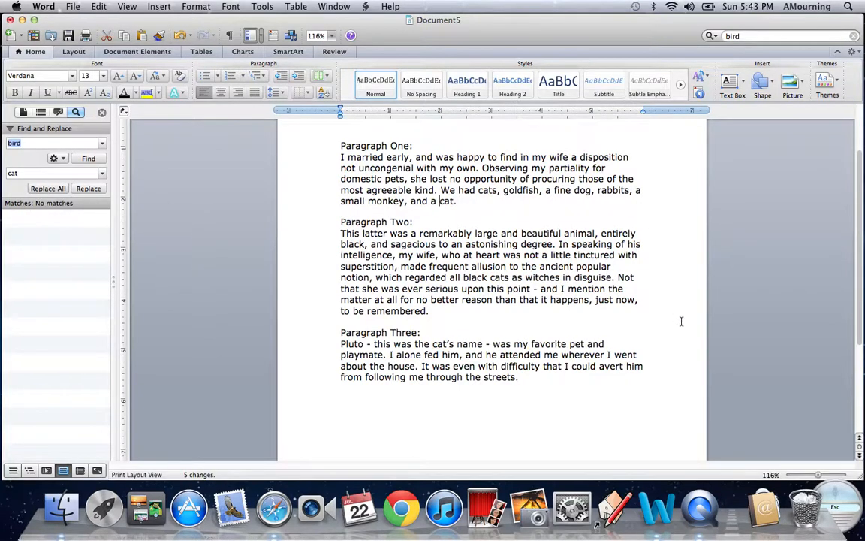
scroll(680, 322, "up", 3)
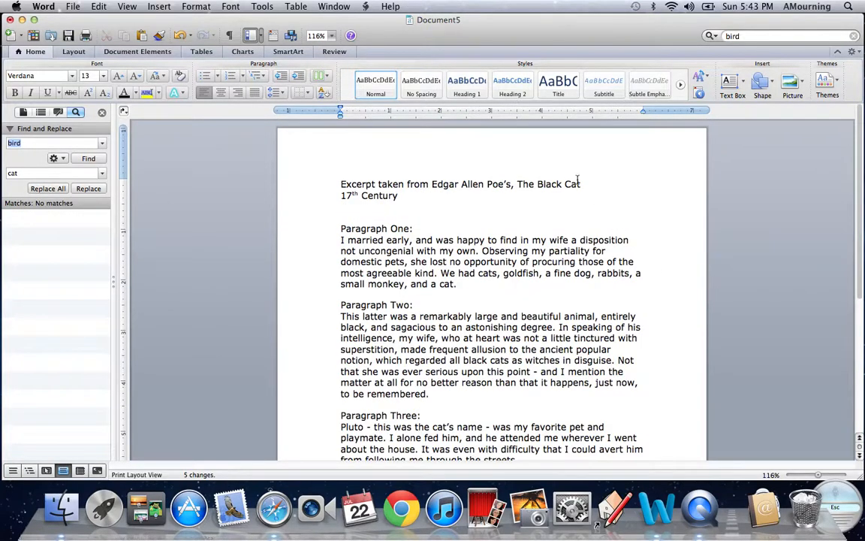